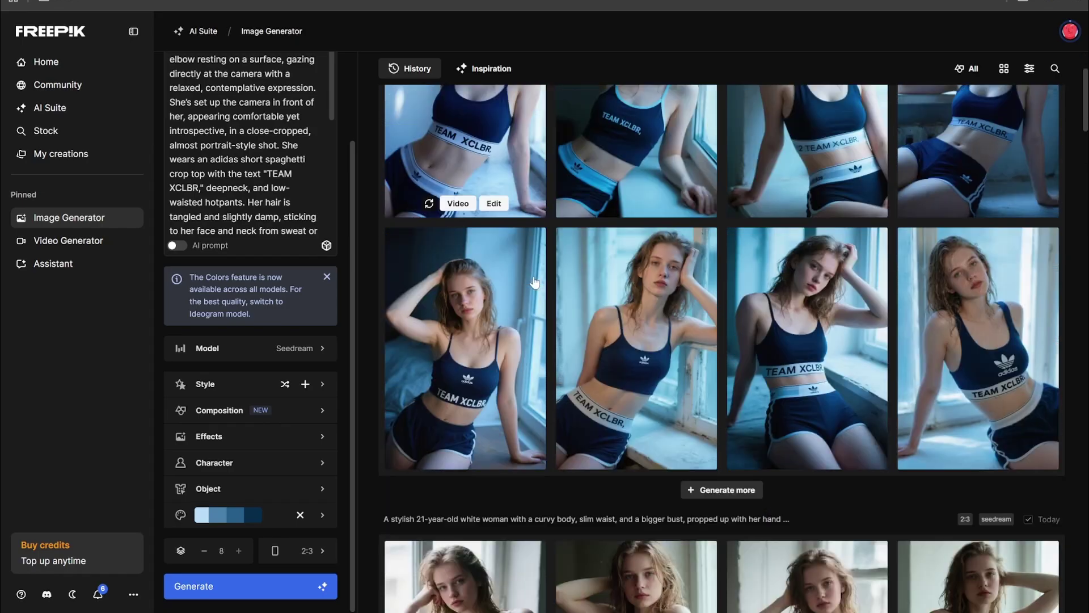
pyautogui.scroll(5, 529, 316)
pyautogui.scroll(3, 234, 515)
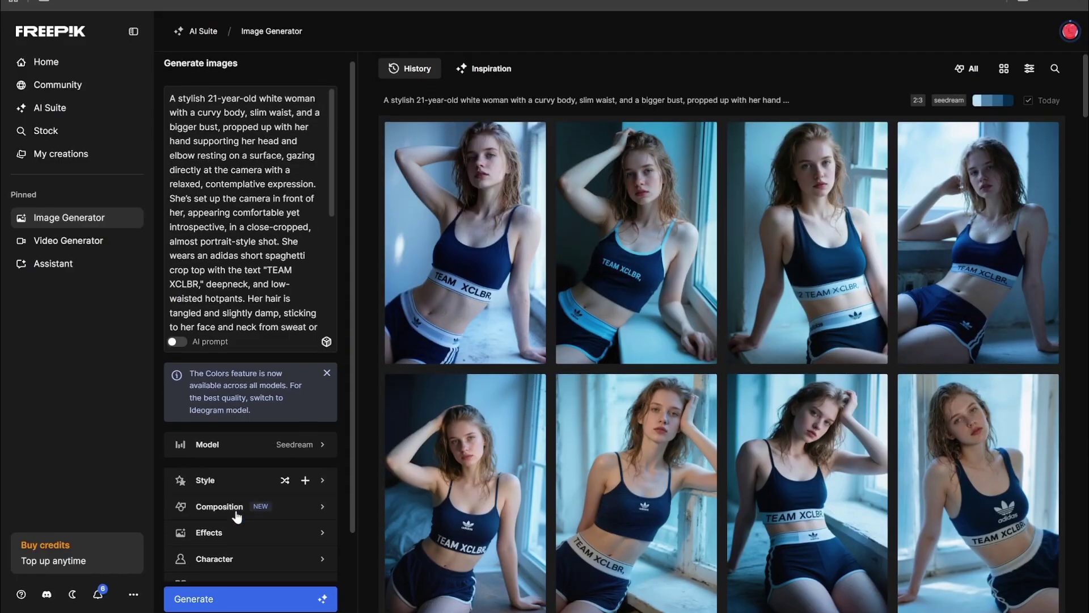
pyautogui.scroll(-3, 250, 517)
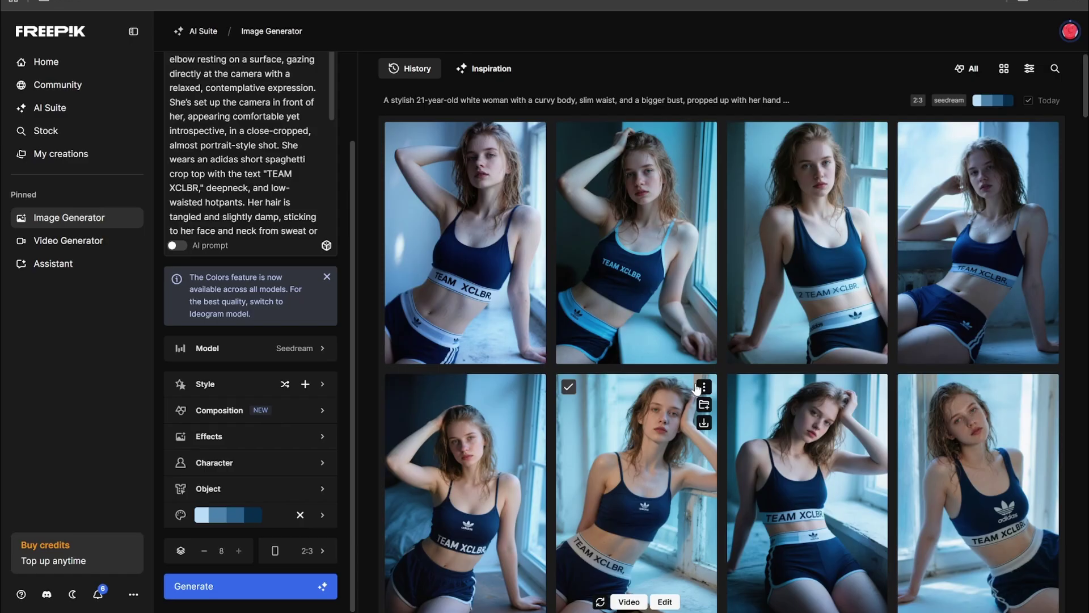
# Step: Swap the frozenmist palette for the 'warm' palette and generate a new set of portraits
pyautogui.click(219, 515)
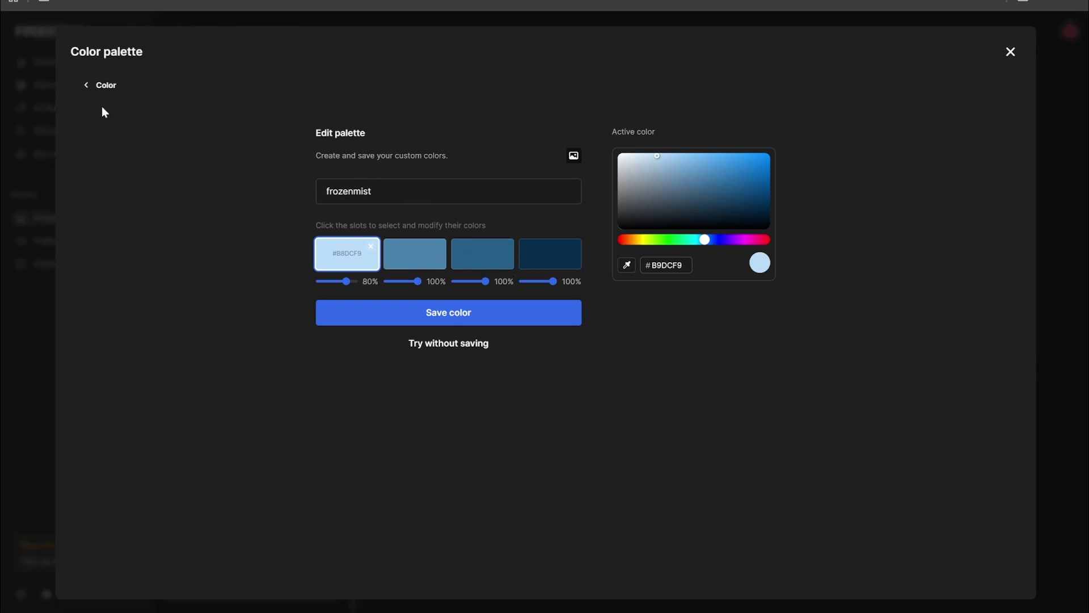
pyautogui.click(89, 88)
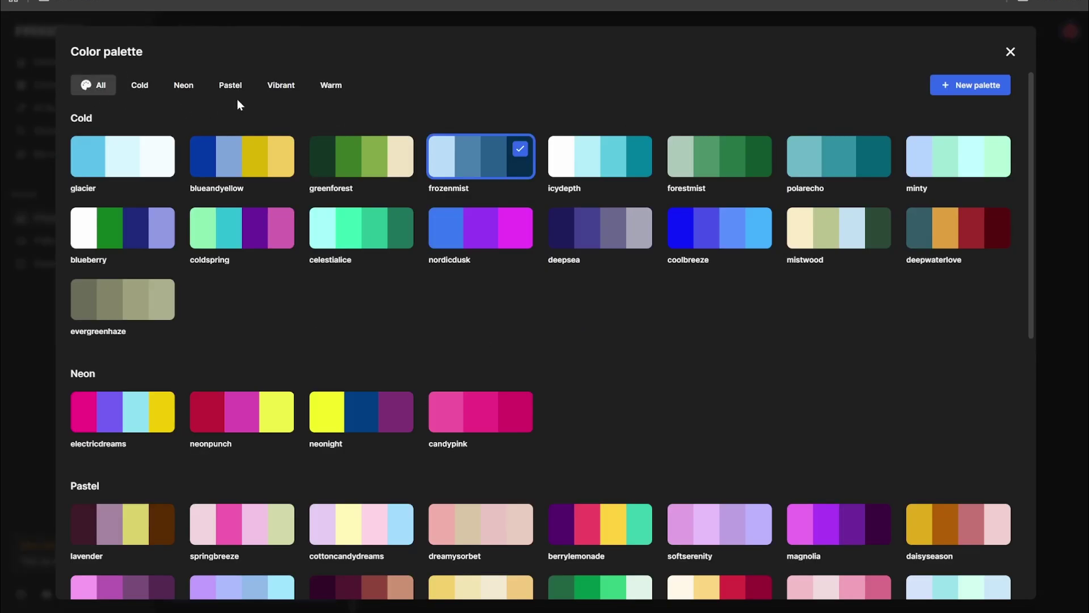
pyautogui.click(331, 86)
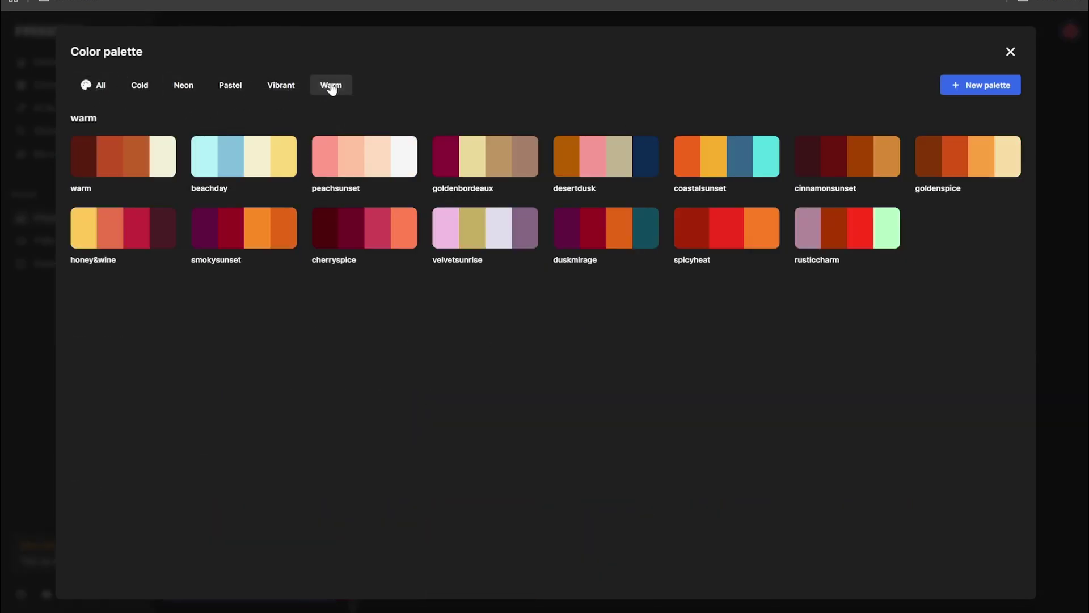
pyautogui.click(110, 165)
pyautogui.click(255, 587)
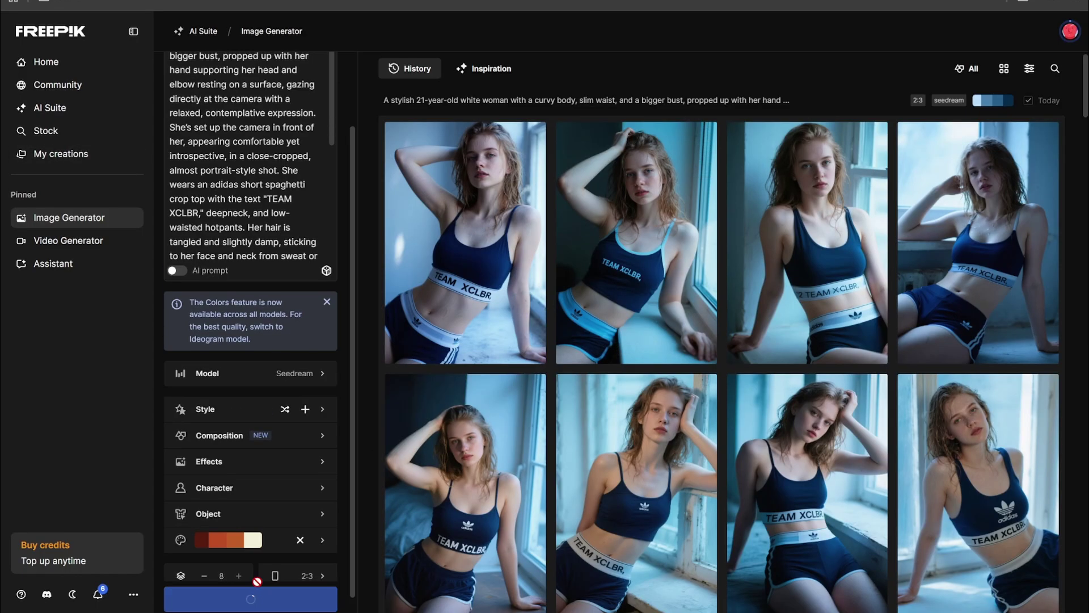
# Step: Scroll the feed to review the eight warm-toned burgundy-and-orange portraits as they render
pyautogui.scroll(-5, 307, 299)
pyautogui.scroll(-8, 723, 328)
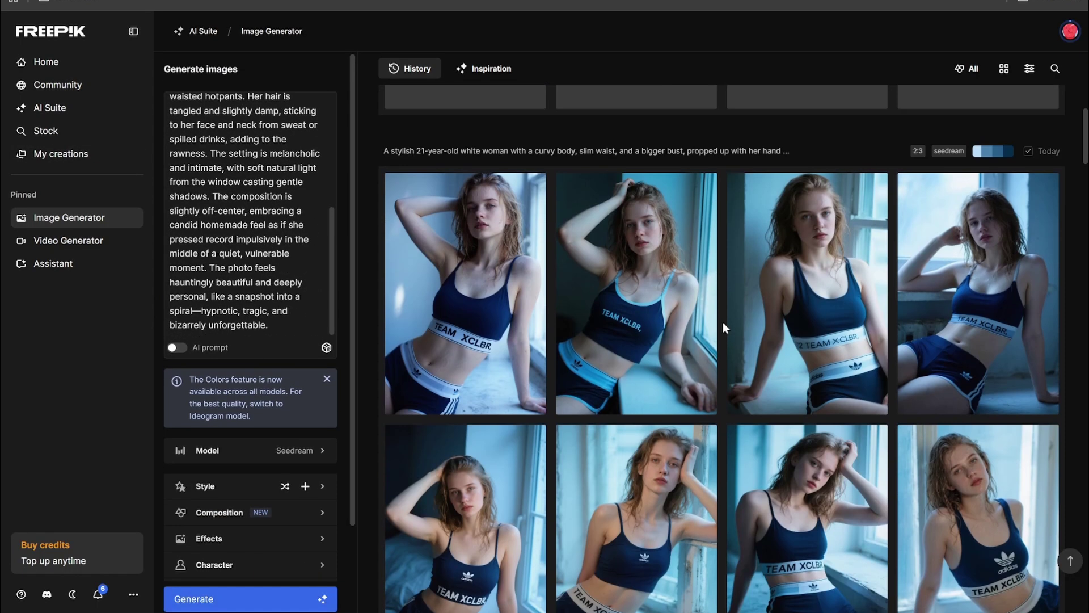
pyautogui.scroll(5, 738, 324)
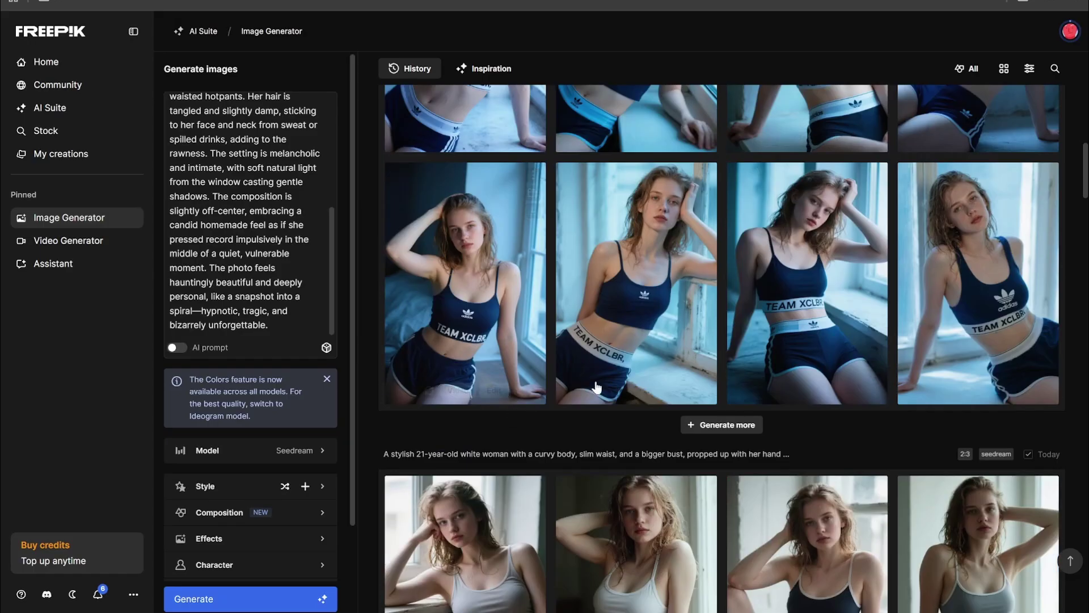
pyautogui.scroll(-5, 596, 387)
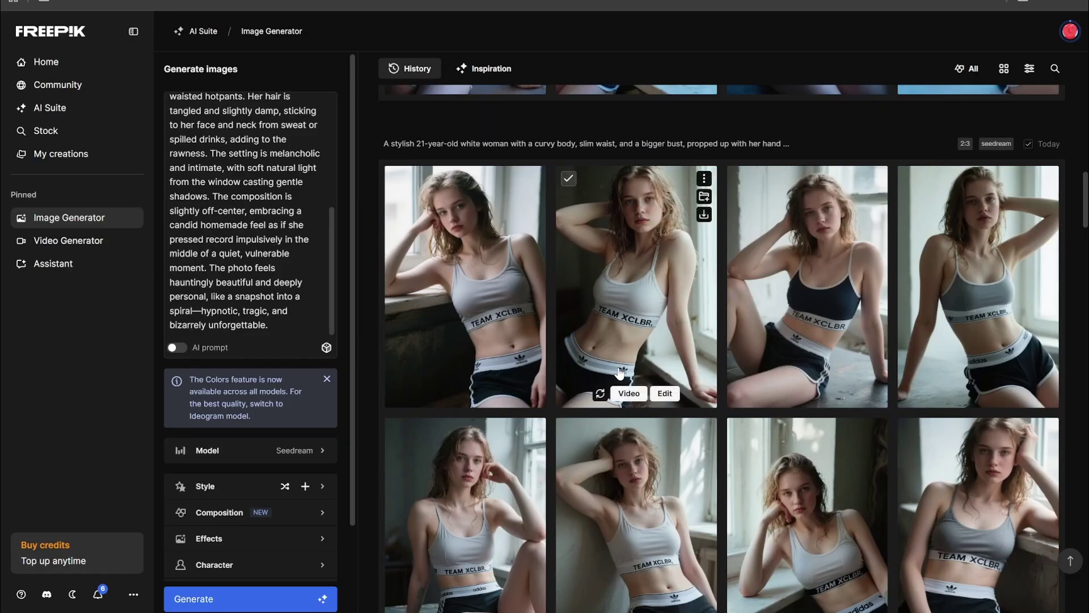
pyautogui.scroll(12, 799, 400)
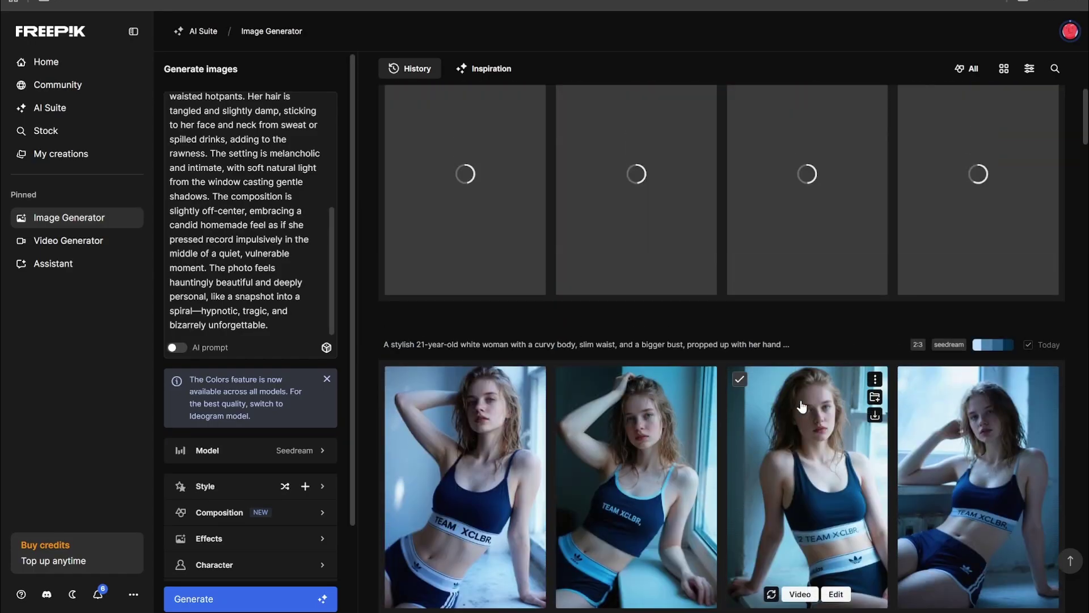
pyautogui.scroll(-2, 801, 406)
pyautogui.scroll(3, 801, 406)
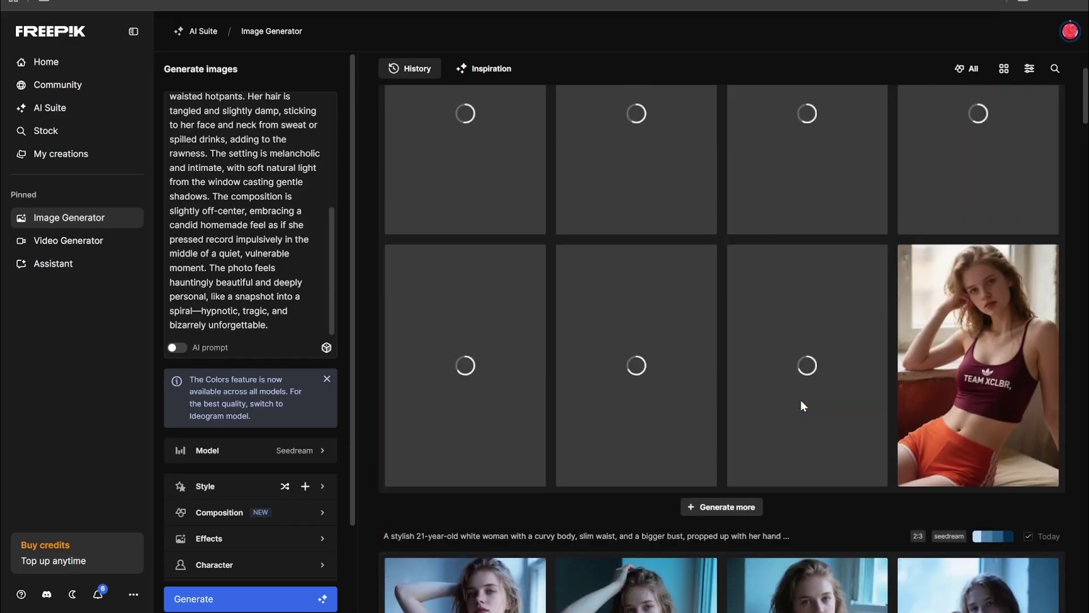
pyautogui.scroll(-2, 801, 400)
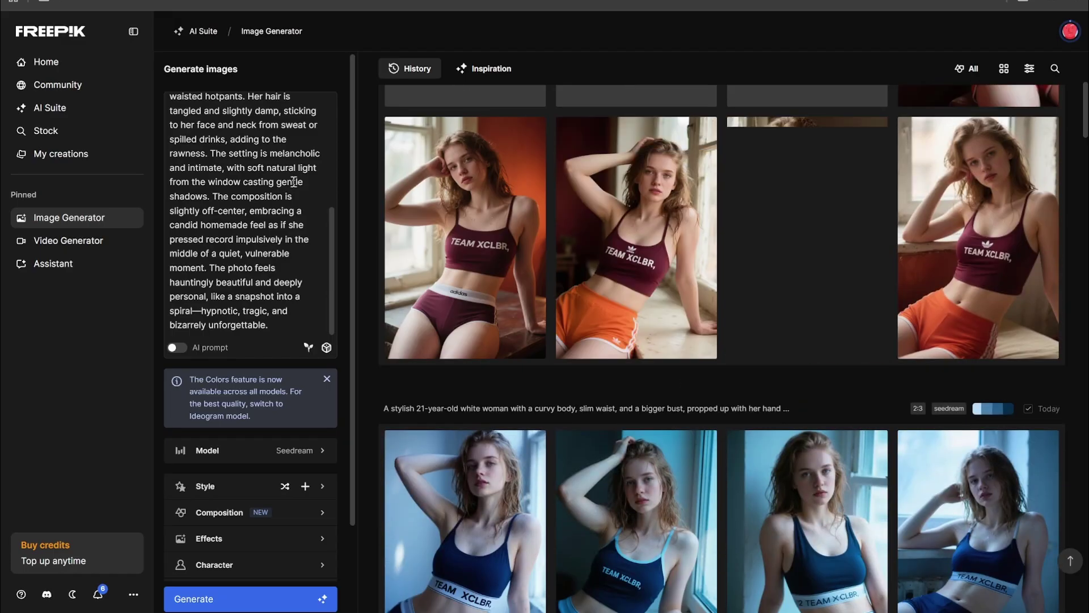
pyautogui.scroll(5, 293, 182)
pyautogui.scroll(-5, 293, 181)
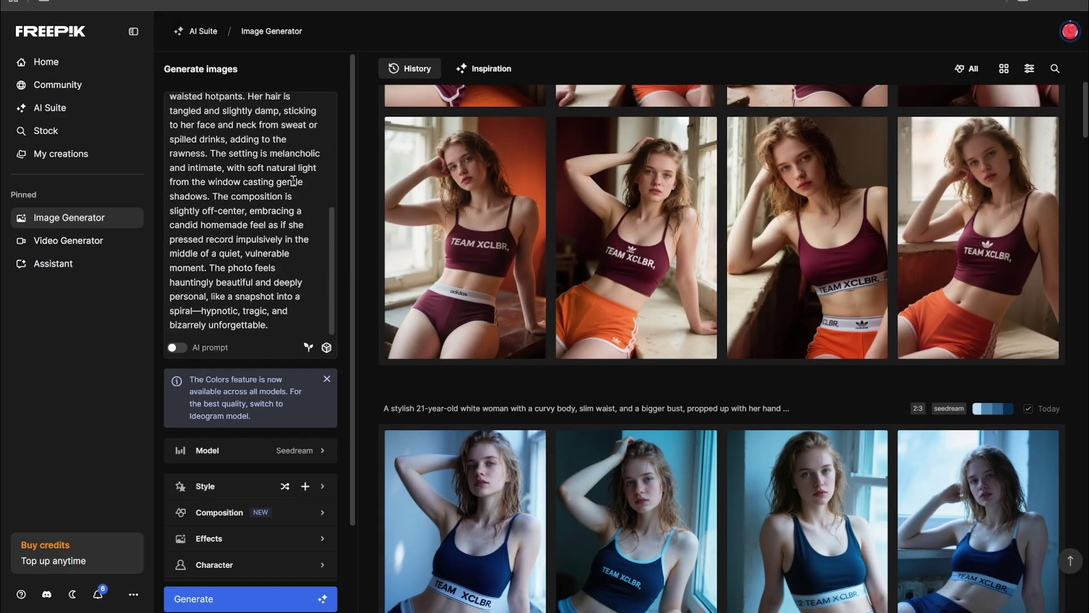
pyautogui.scroll(-2, 288, 384)
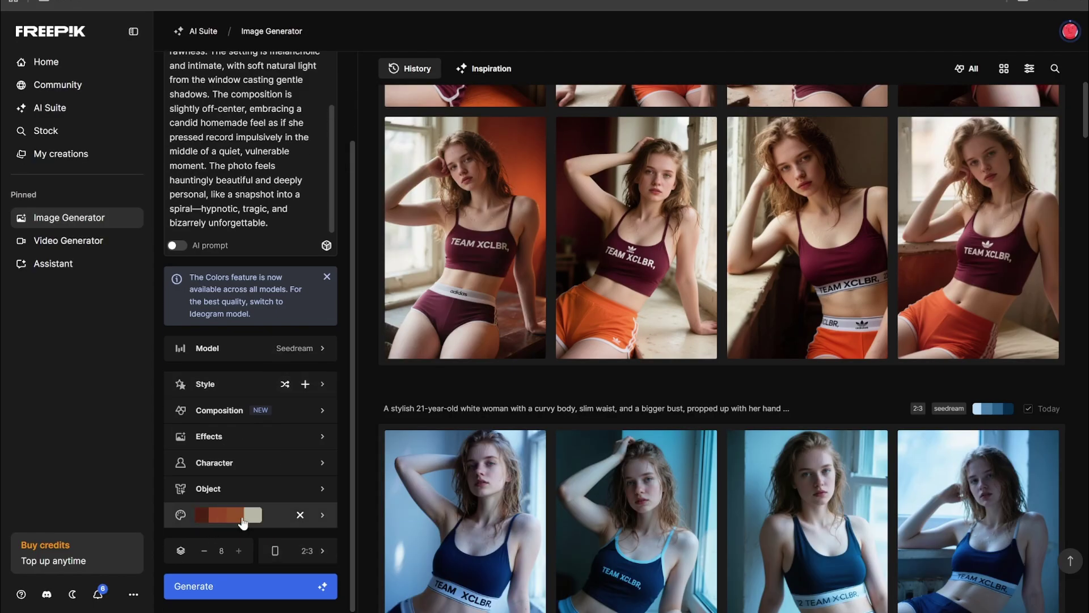
pyautogui.scroll(5, 598, 456)
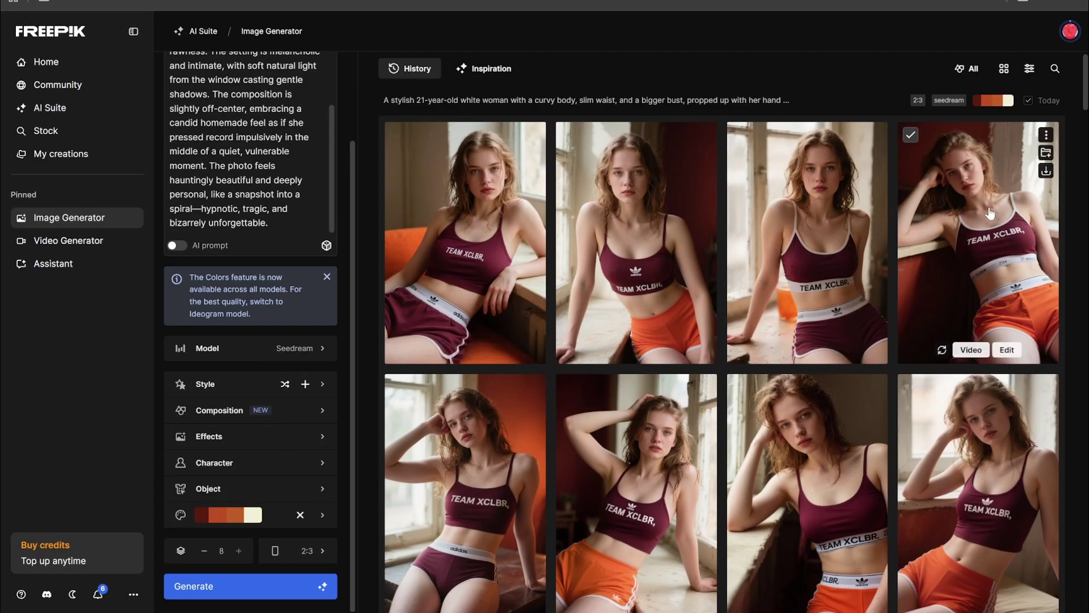
pyautogui.scroll(-2, 990, 214)
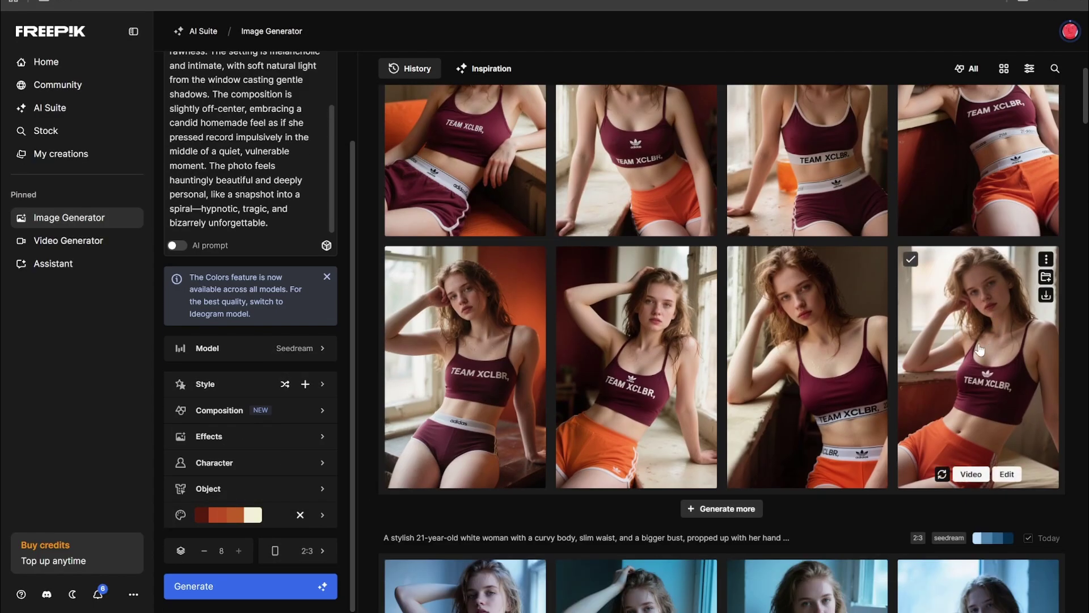
pyautogui.scroll(-7, 635, 397)
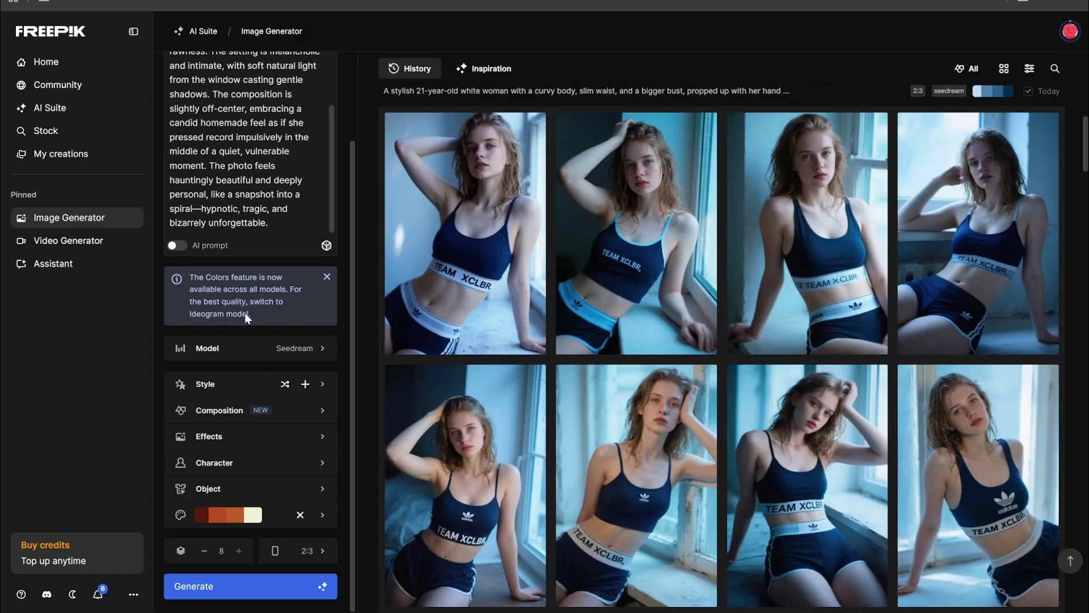
pyautogui.scroll(8, 1021, 397)
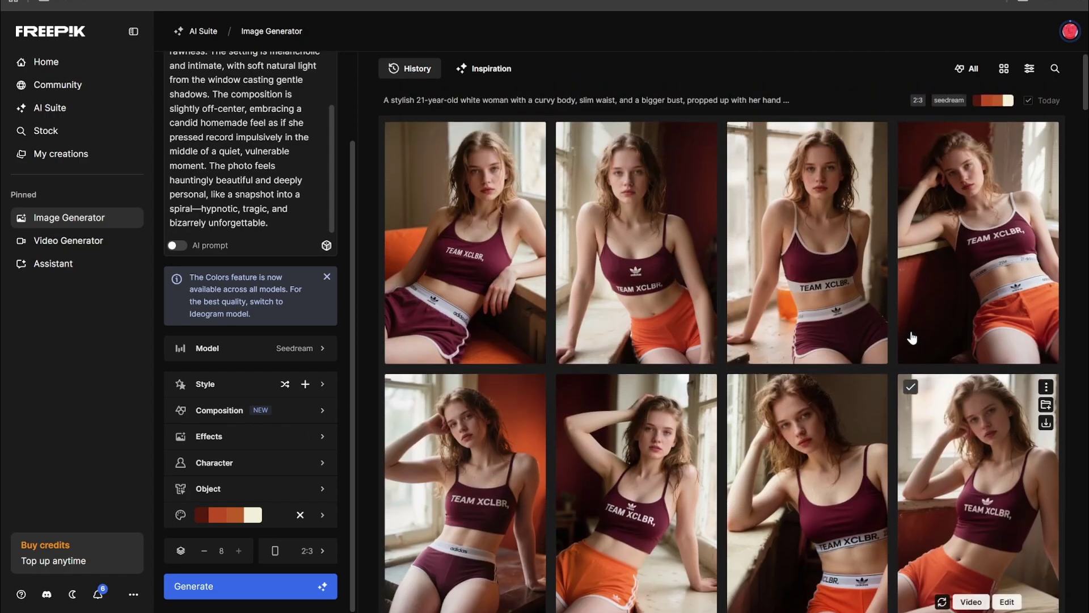
pyautogui.scroll(2, 299, 276)
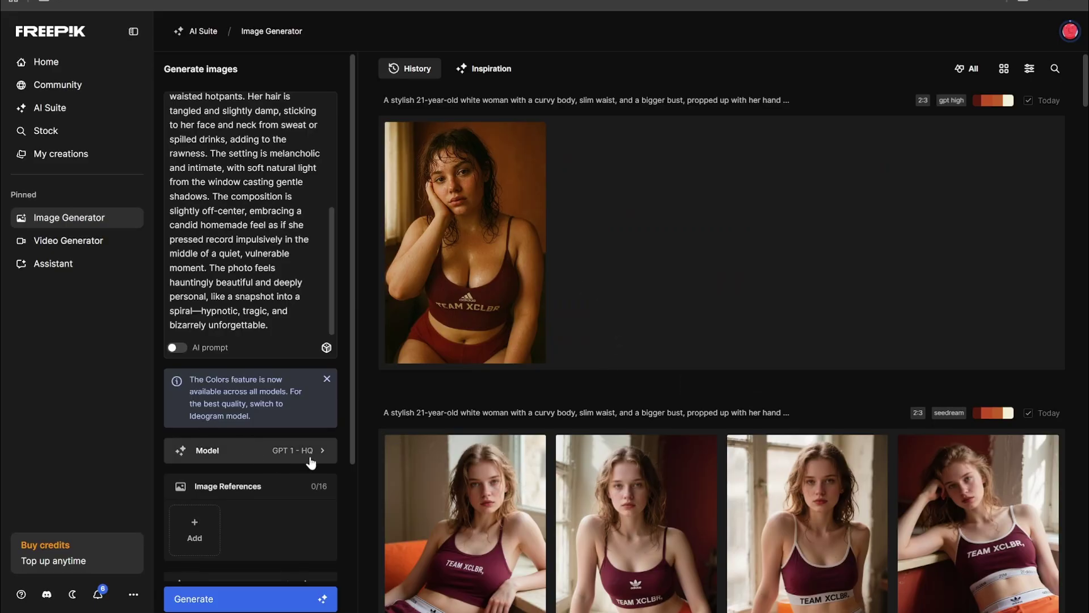
# Step: View the GPT 1 - HQ portrait full size, then close it
pyautogui.scroll(-4, 290, 512)
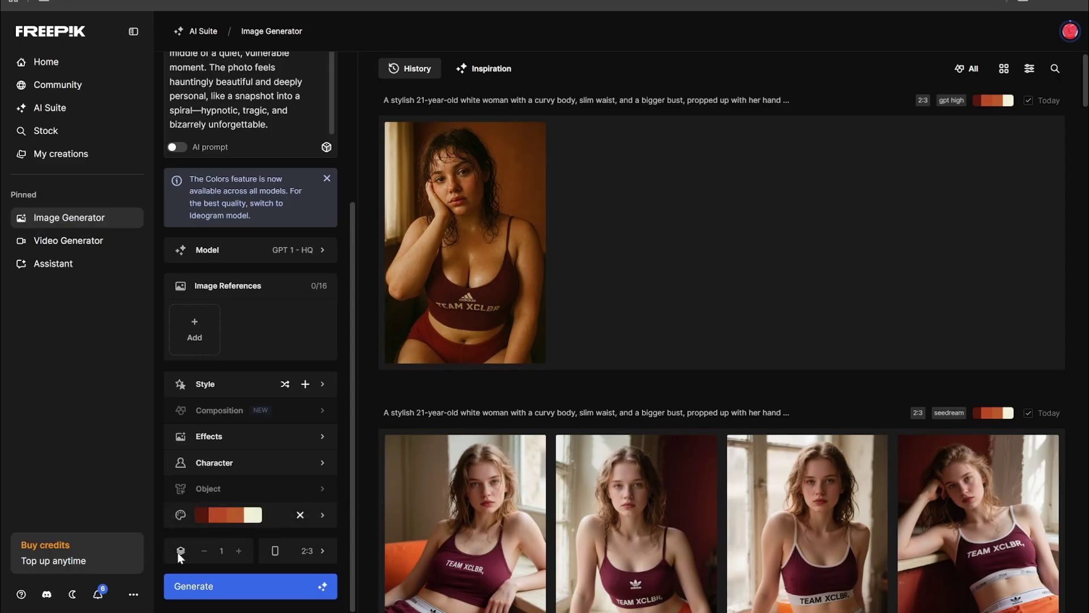
pyautogui.scroll(-4, 576, 431)
pyautogui.scroll(2, 576, 426)
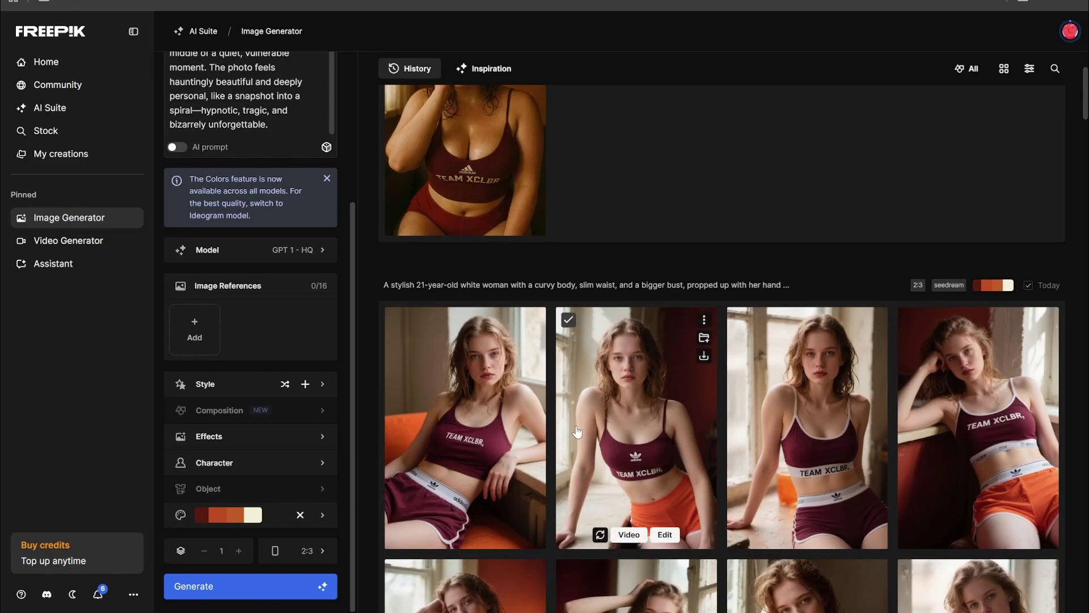
pyautogui.scroll(2, 492, 434)
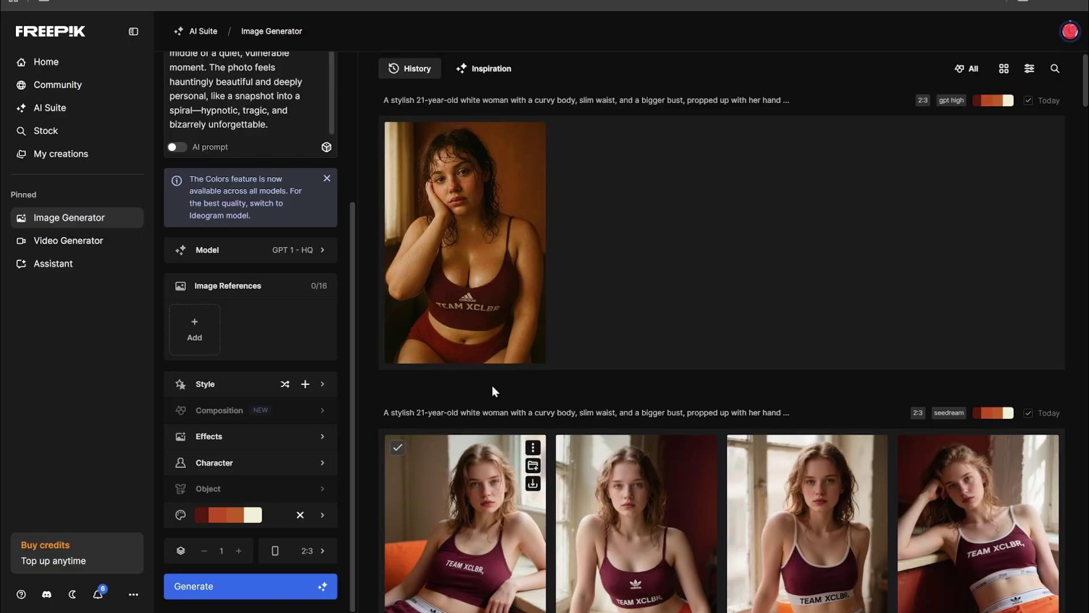
pyautogui.click(516, 241)
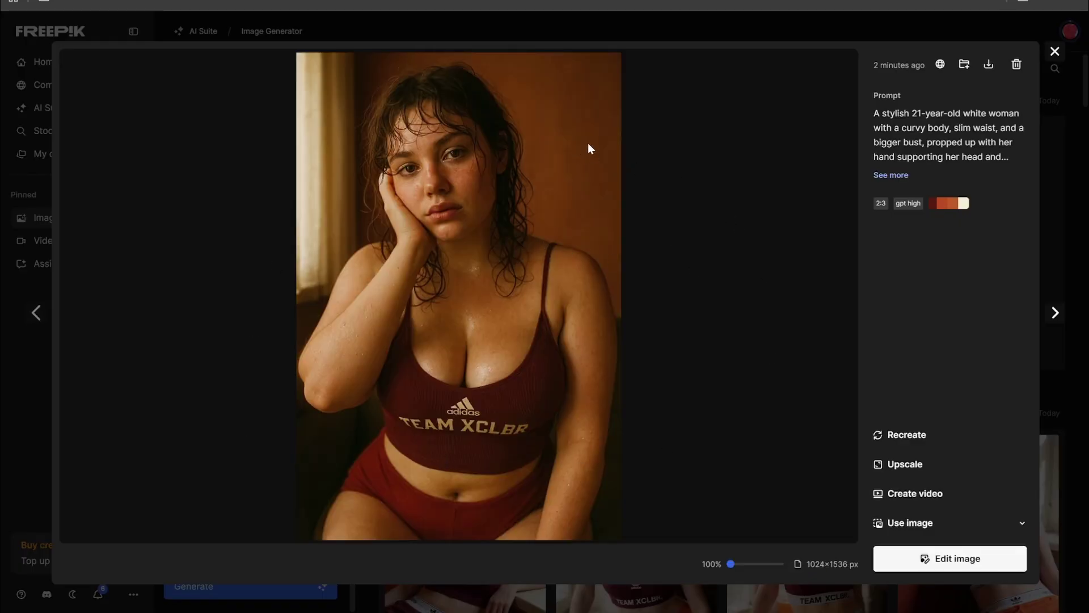
pyautogui.click(1054, 52)
# Step: Inspect a burgundy Seedream portrait full size and scroll through the warm and blue Seedream sets
pyautogui.scroll(-5, 624, 284)
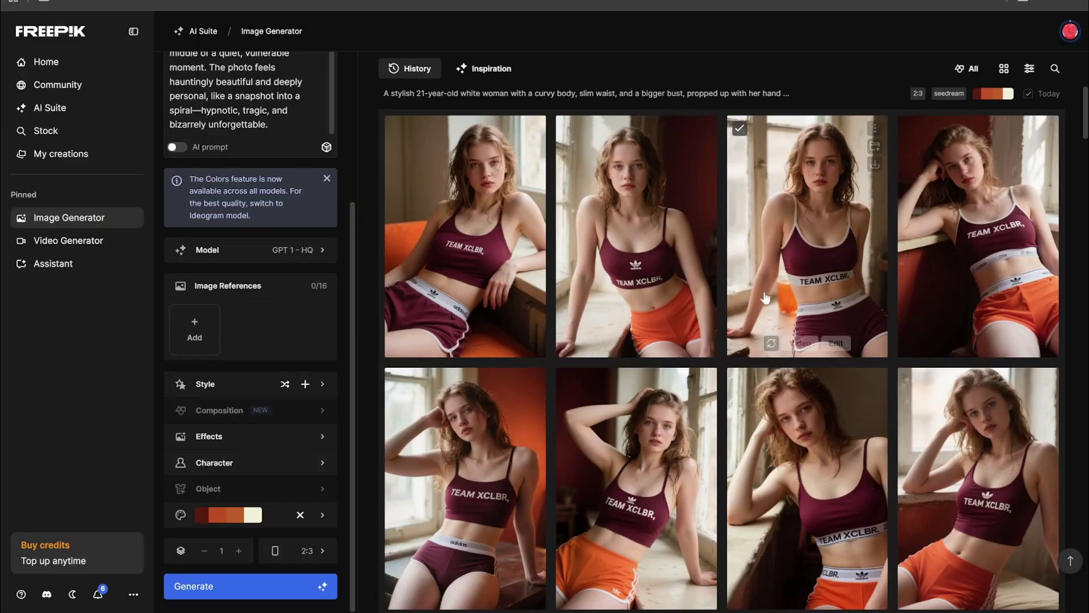
pyautogui.click(482, 224)
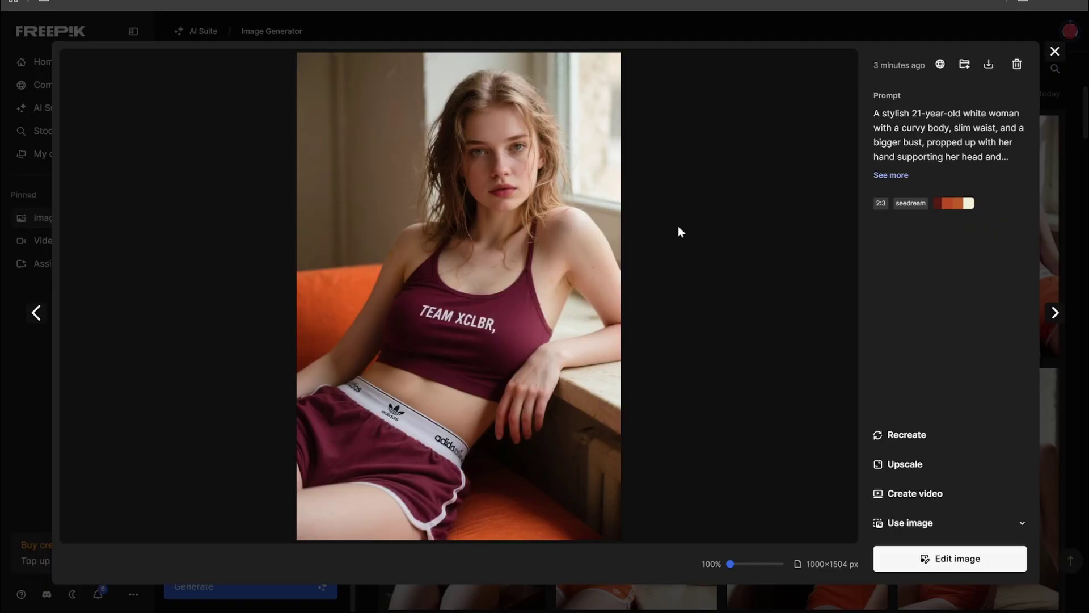
pyautogui.click(1050, 57)
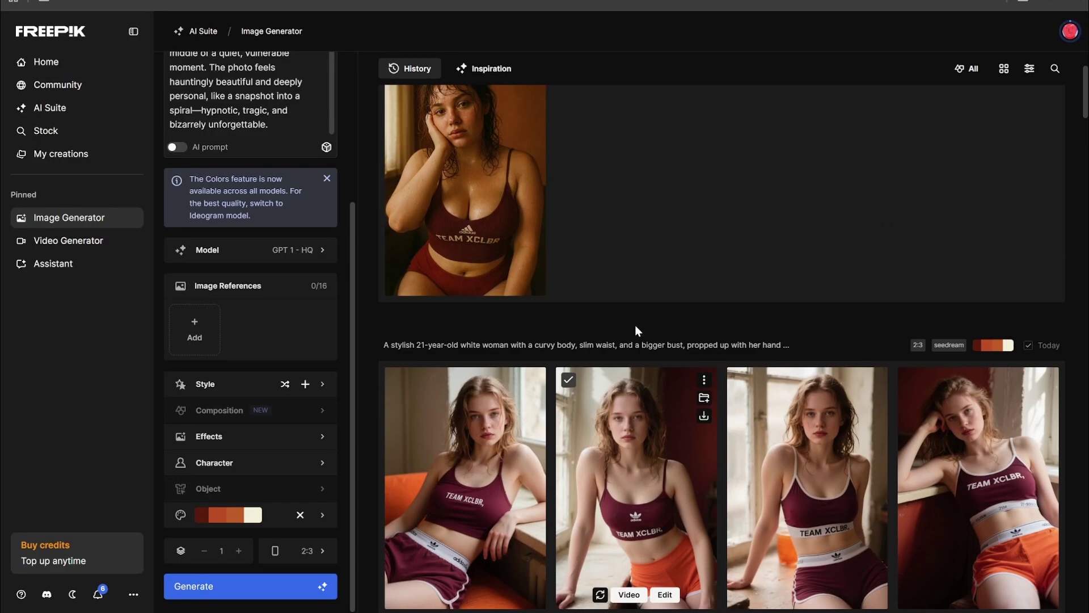
pyautogui.scroll(-5, 636, 327)
pyautogui.scroll(-2, 638, 331)
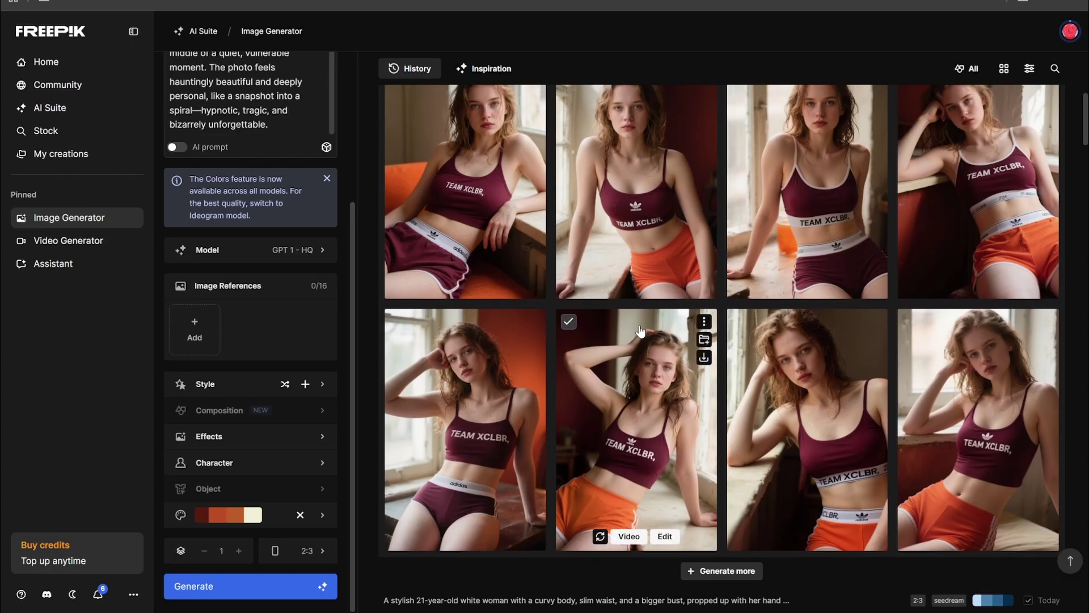
pyautogui.scroll(5, 640, 329)
pyautogui.scroll(-4, 629, 325)
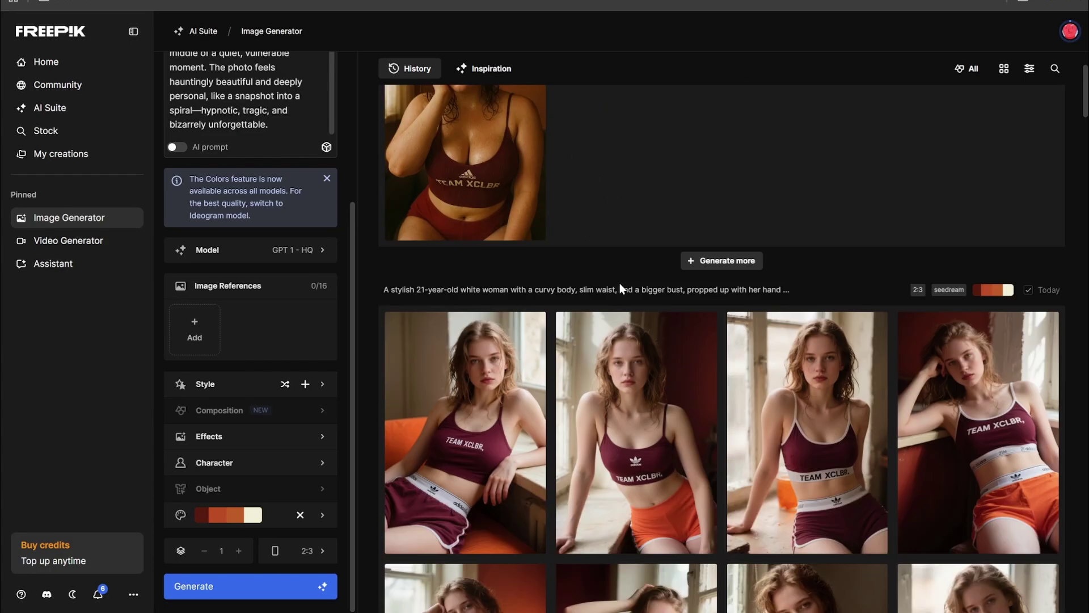
pyautogui.scroll(4, 629, 324)
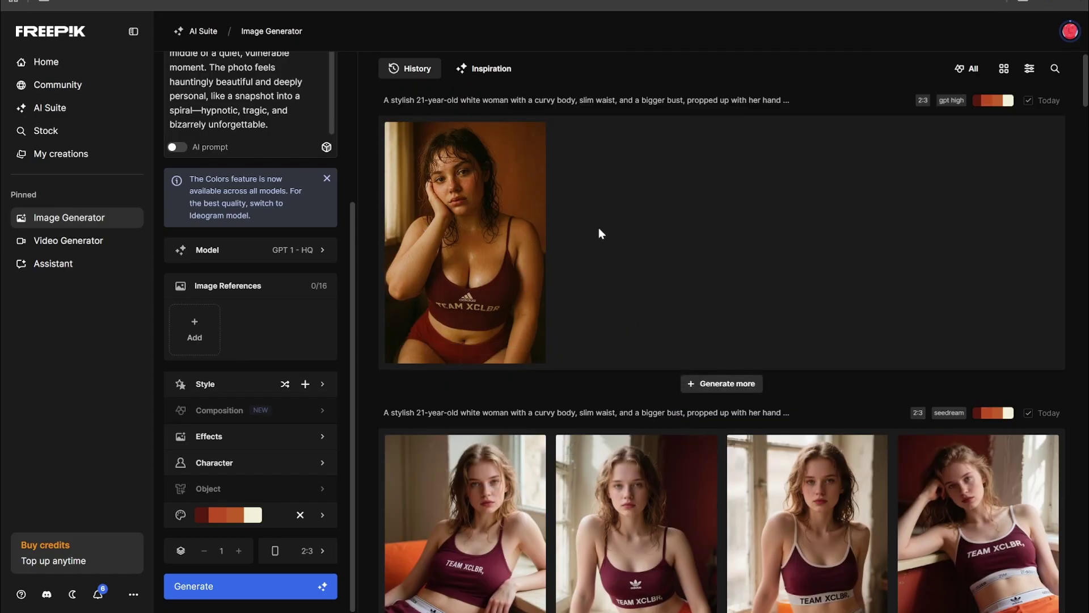
pyautogui.scroll(-6, 598, 233)
pyautogui.scroll(2, 482, 287)
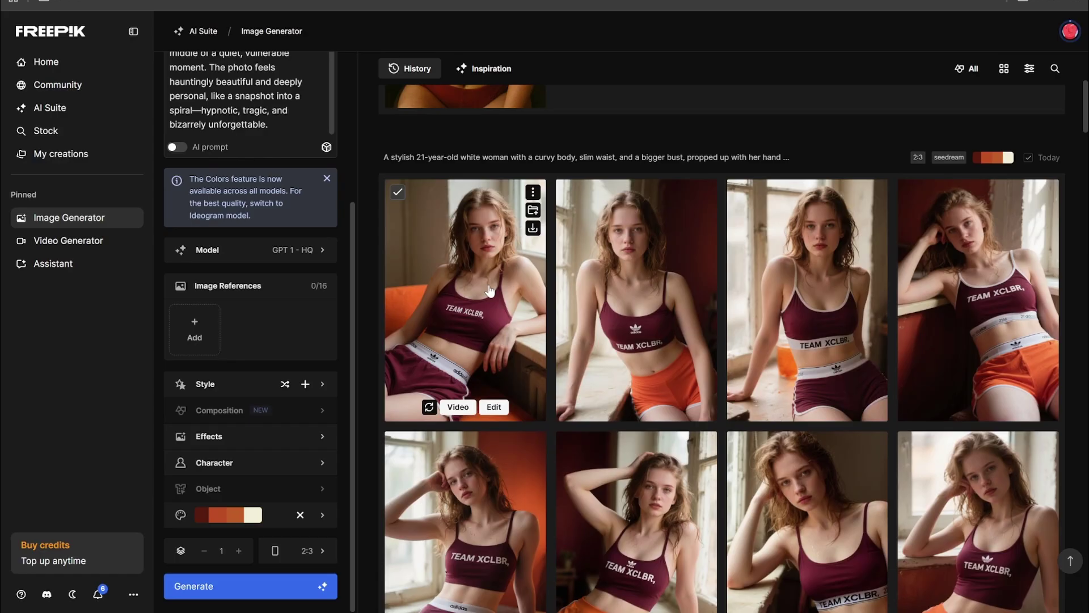
pyautogui.scroll(-5, 491, 290)
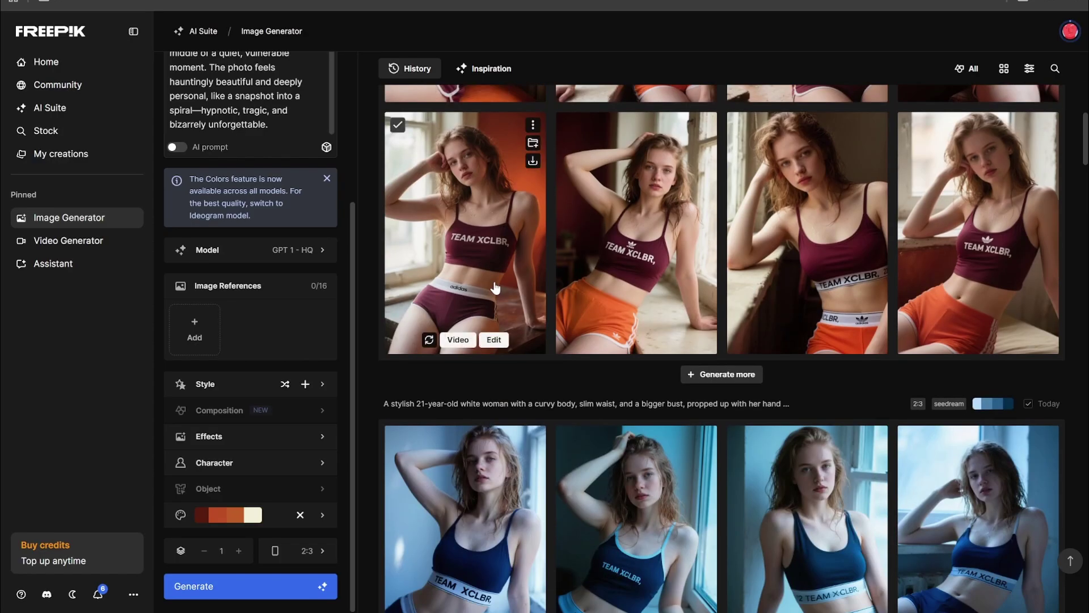
pyautogui.scroll(4, 284, 294)
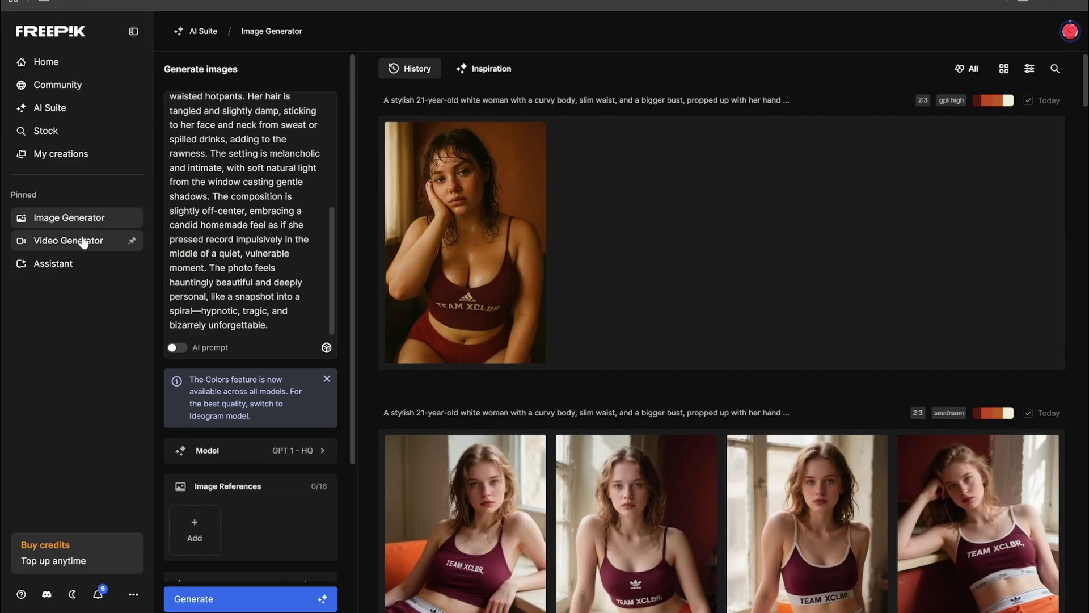
# Step: Switch to the Video Generator, glance at Inspiration, and return to the History feed
pyautogui.click(84, 242)
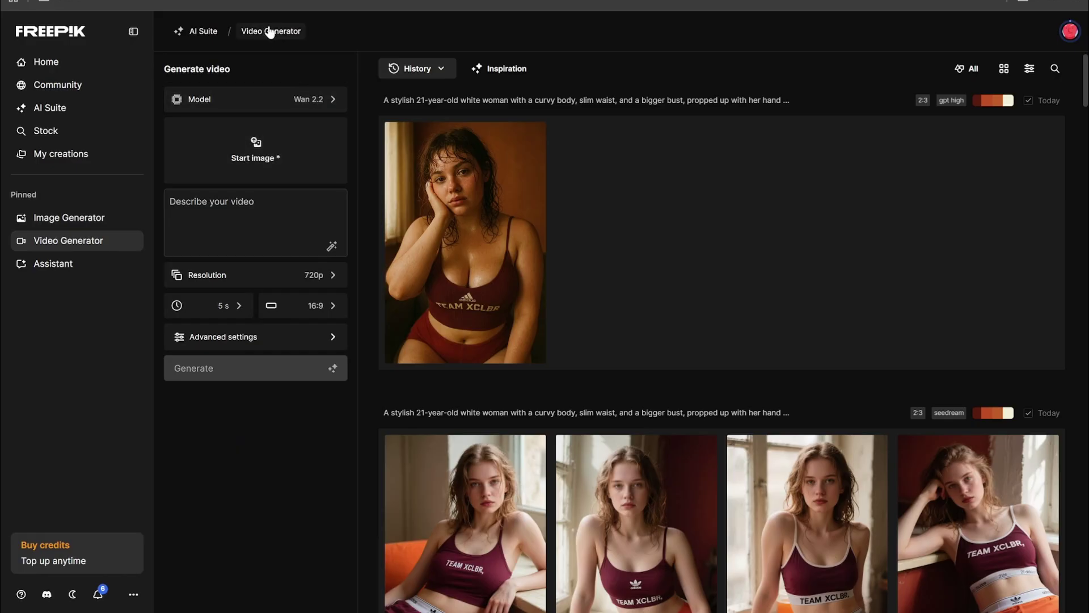
pyautogui.click(492, 69)
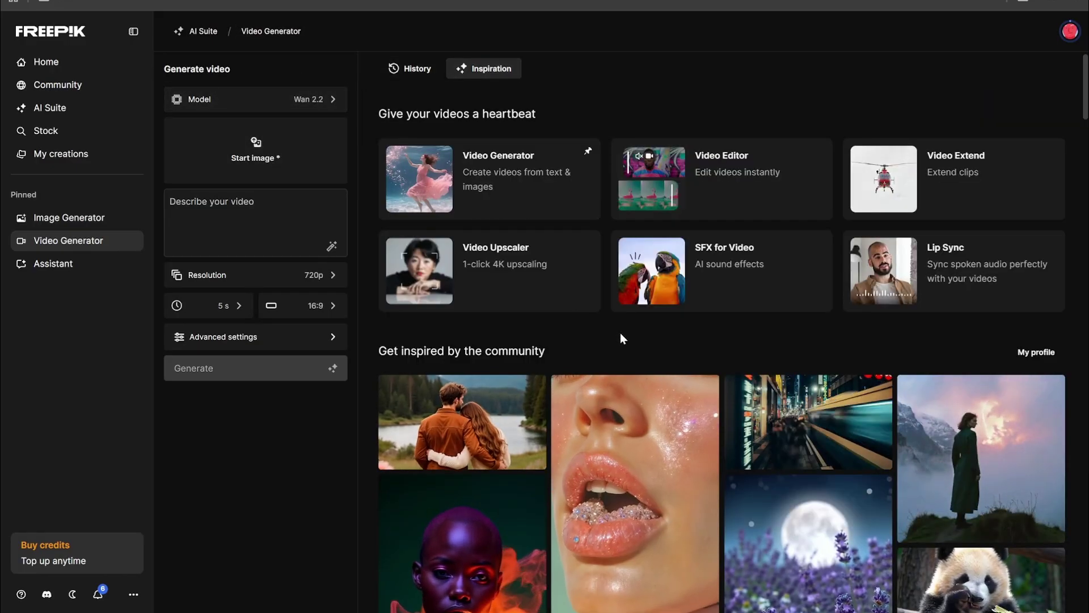
pyautogui.scroll(-5, 621, 332)
pyautogui.scroll(-3, 841, 409)
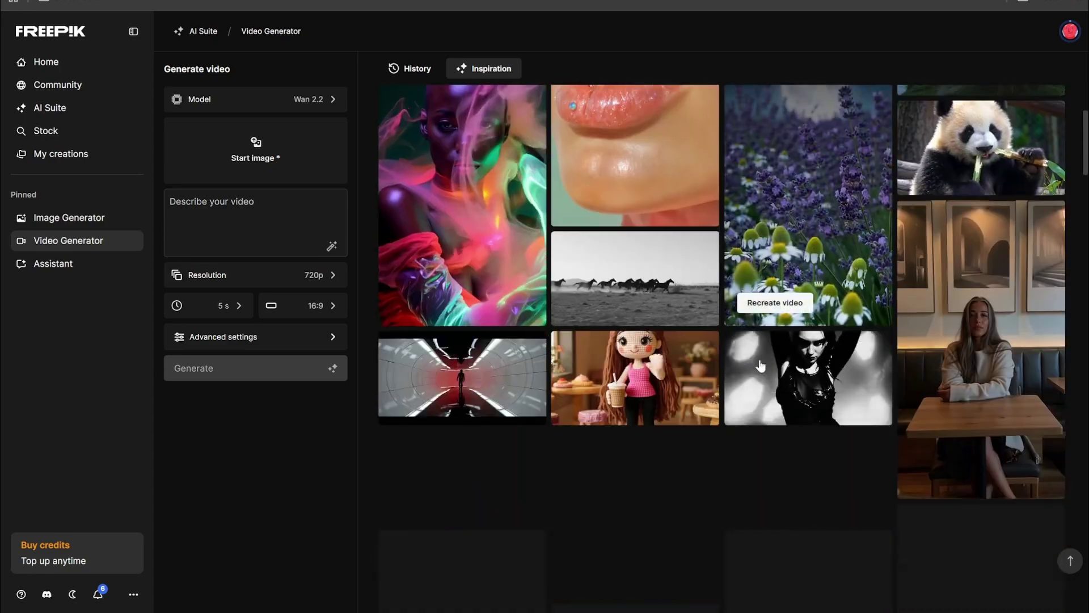
pyautogui.scroll(8, 747, 348)
pyautogui.click(407, 72)
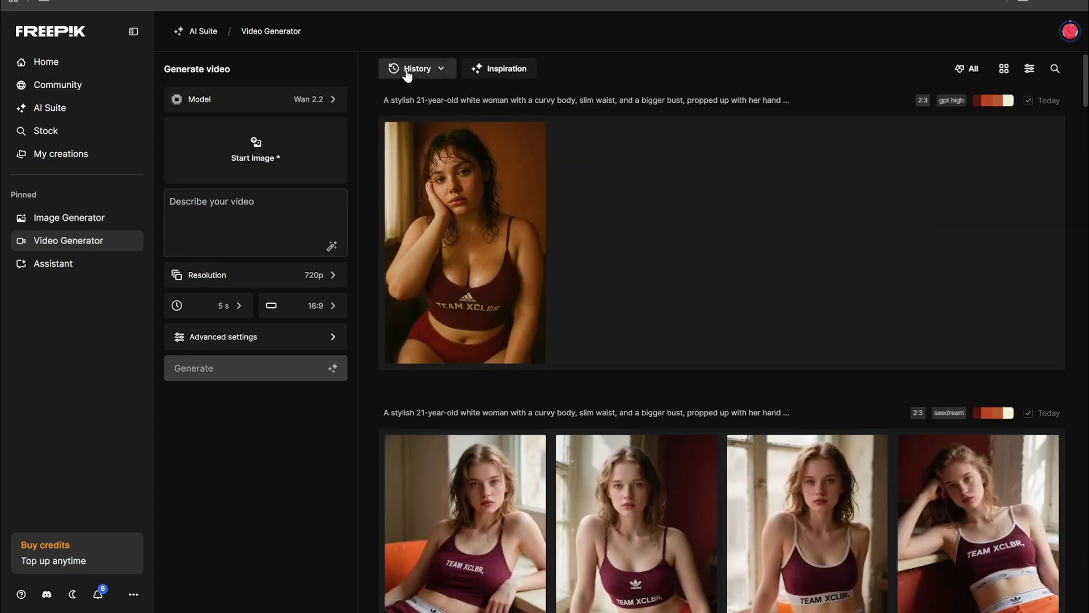
pyautogui.moveTo(45, 106)
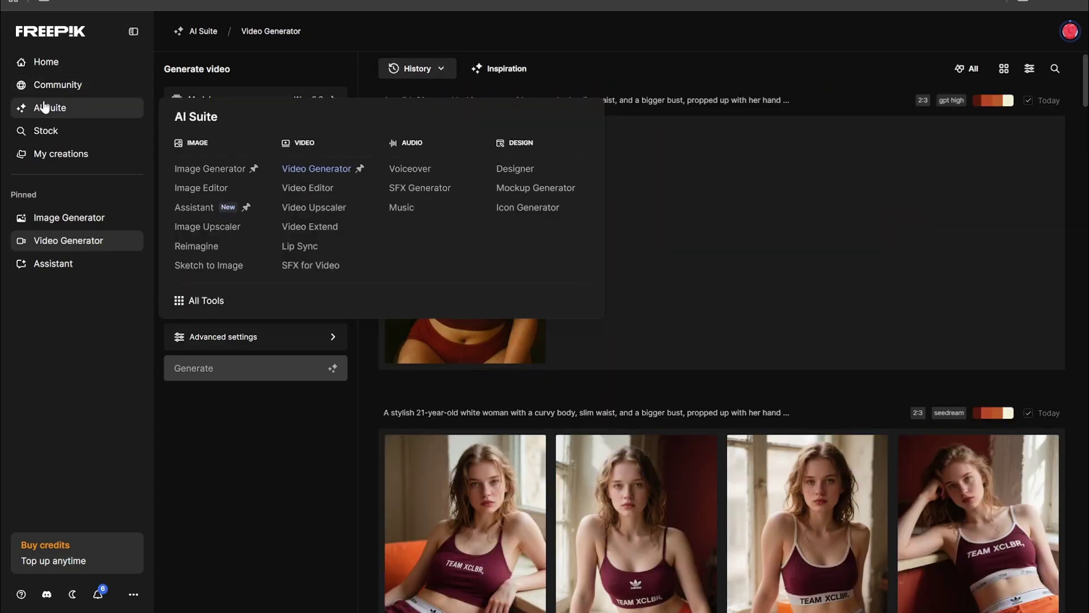
pyautogui.click(327, 172)
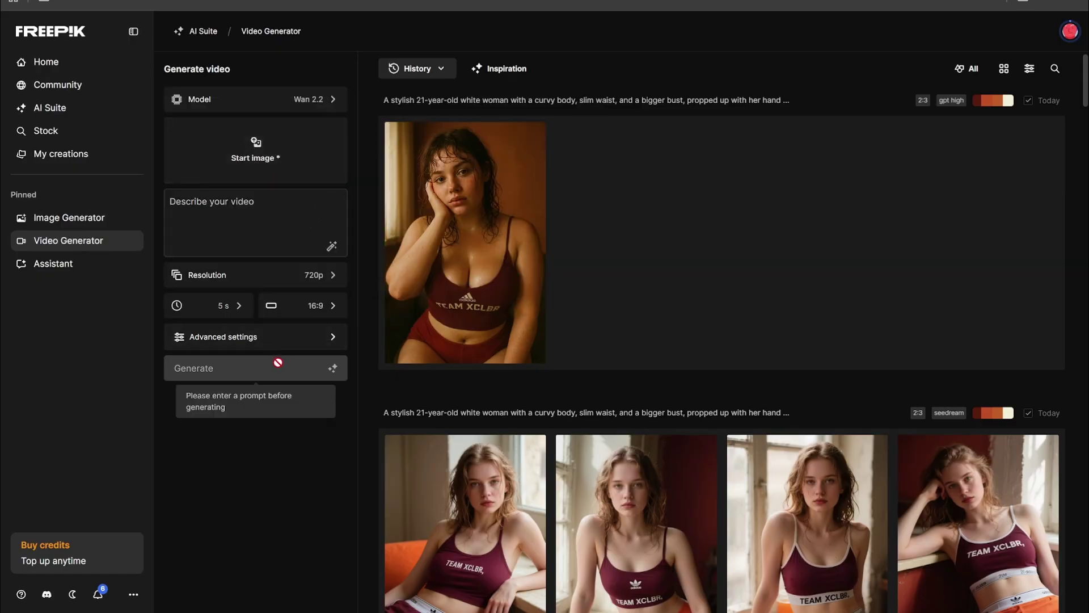
# Step: Browse the video model gallery: Wan 2.2, Seedance 1.0 Pro, Kling 2.1 Master, Google Veo 3
pyautogui.click(323, 105)
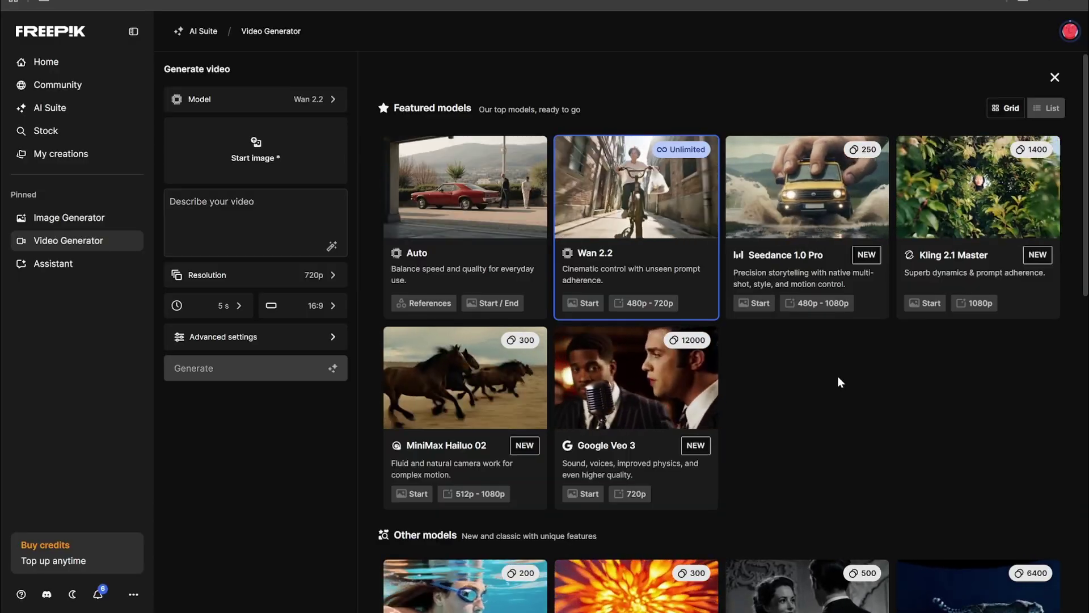
pyautogui.scroll(-5, 838, 376)
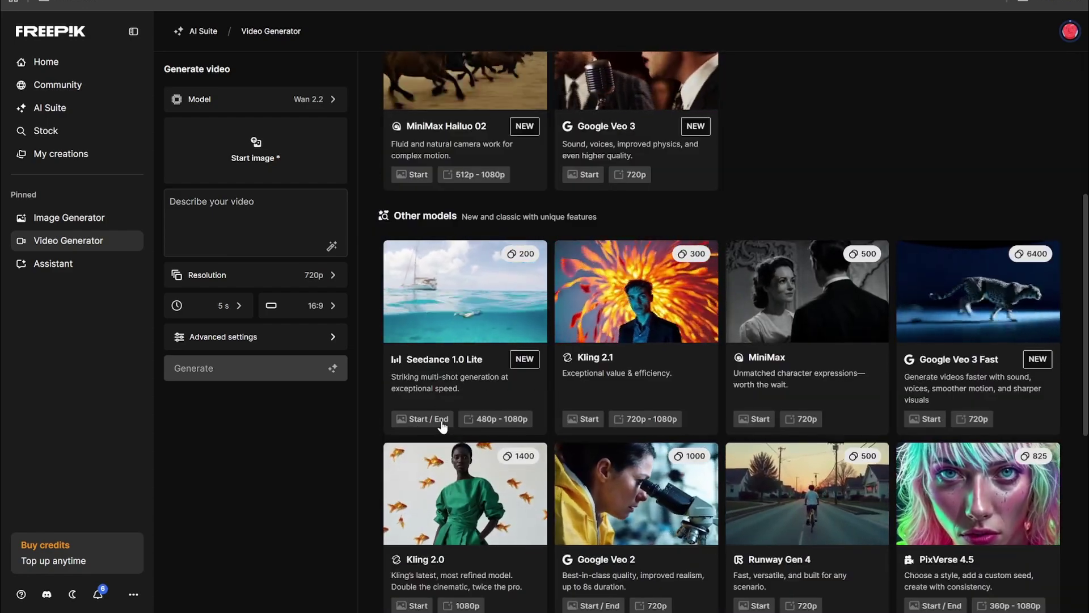
pyautogui.scroll(-3, 679, 361)
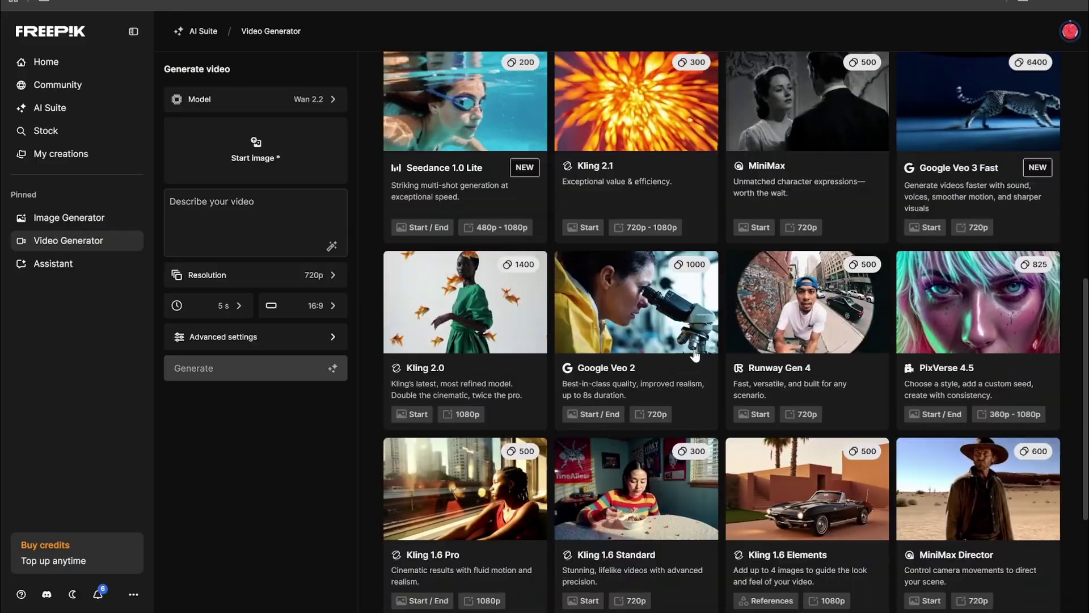
pyautogui.scroll(-2, 585, 383)
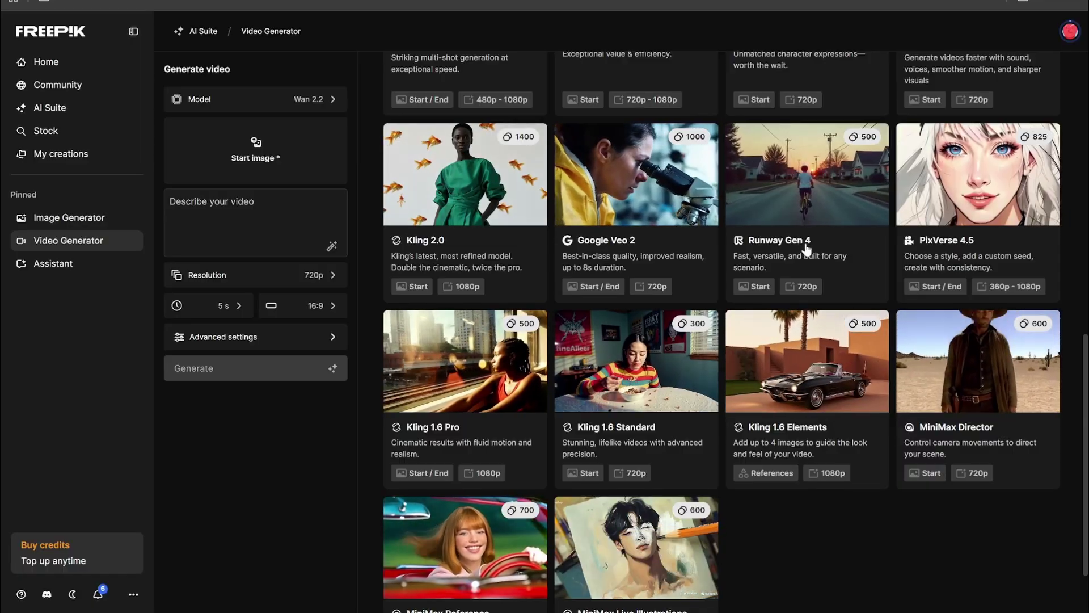
pyautogui.scroll(-2, 484, 411)
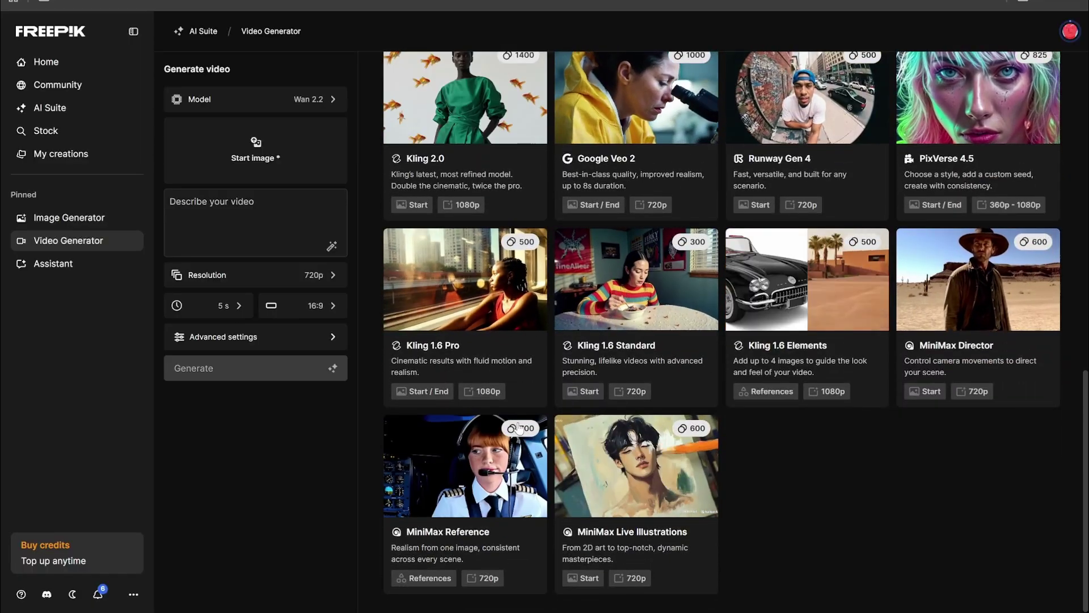
pyautogui.scroll(8, 469, 461)
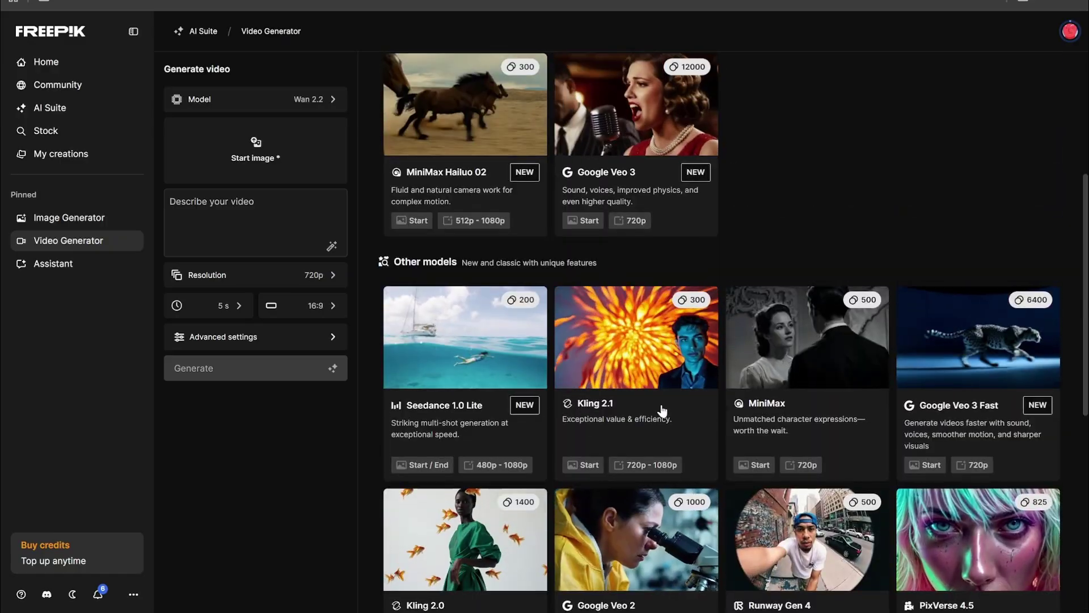
pyautogui.scroll(5, 851, 390)
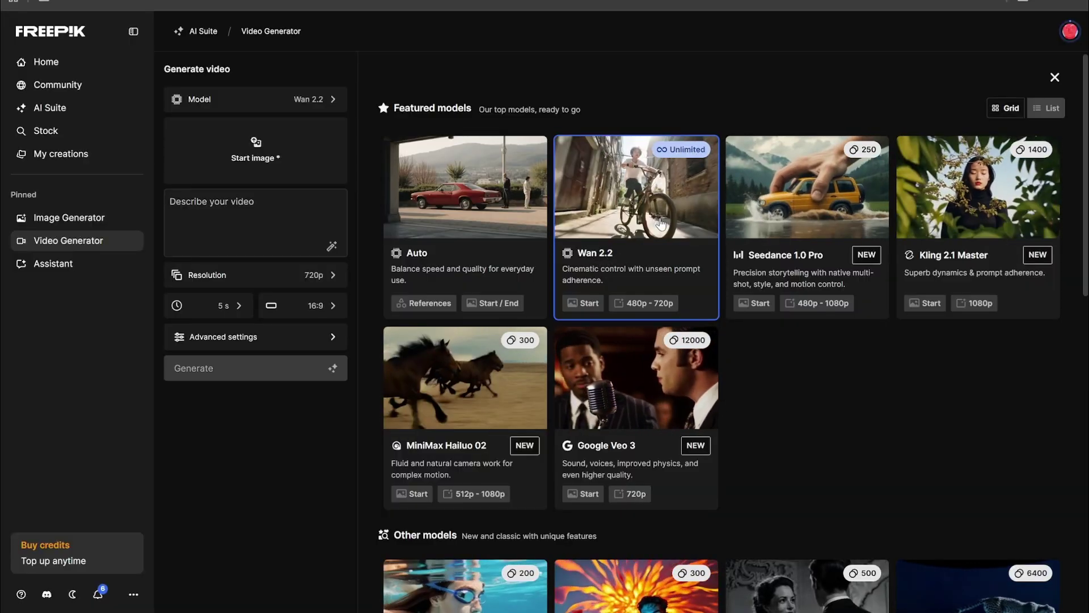
# Step: Keep Wan 2.2 as the model and set the video resolution to 480p
pyautogui.click(666, 215)
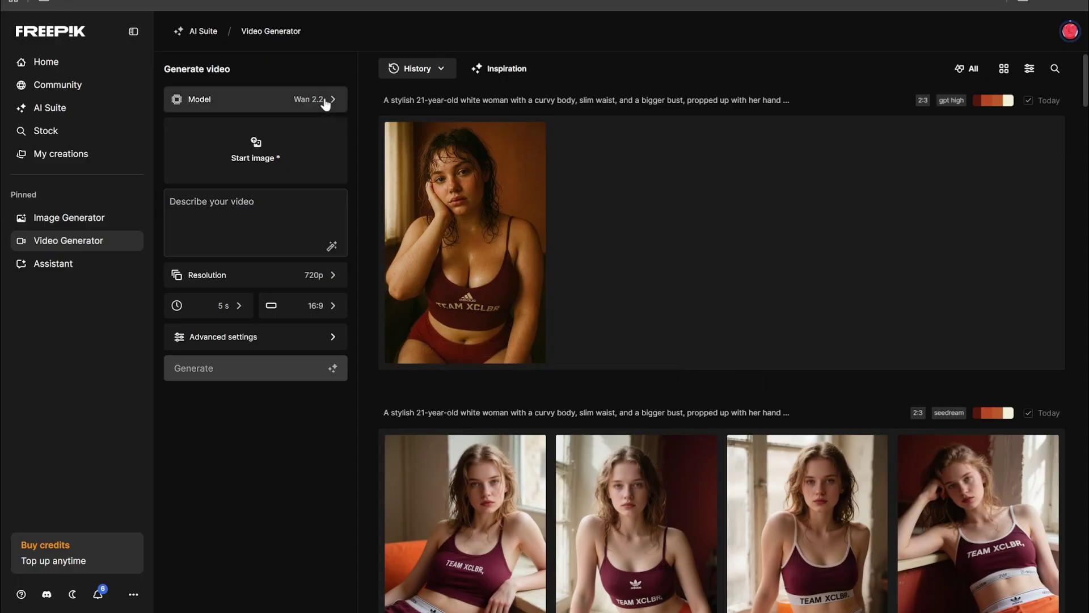
pyautogui.click(323, 278)
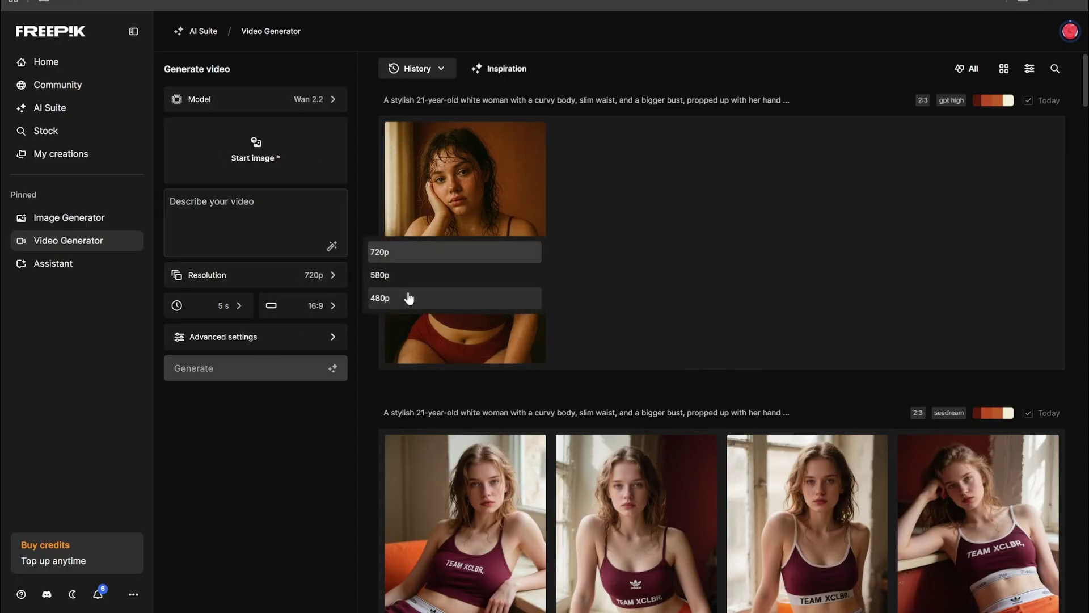
pyautogui.click(391, 301)
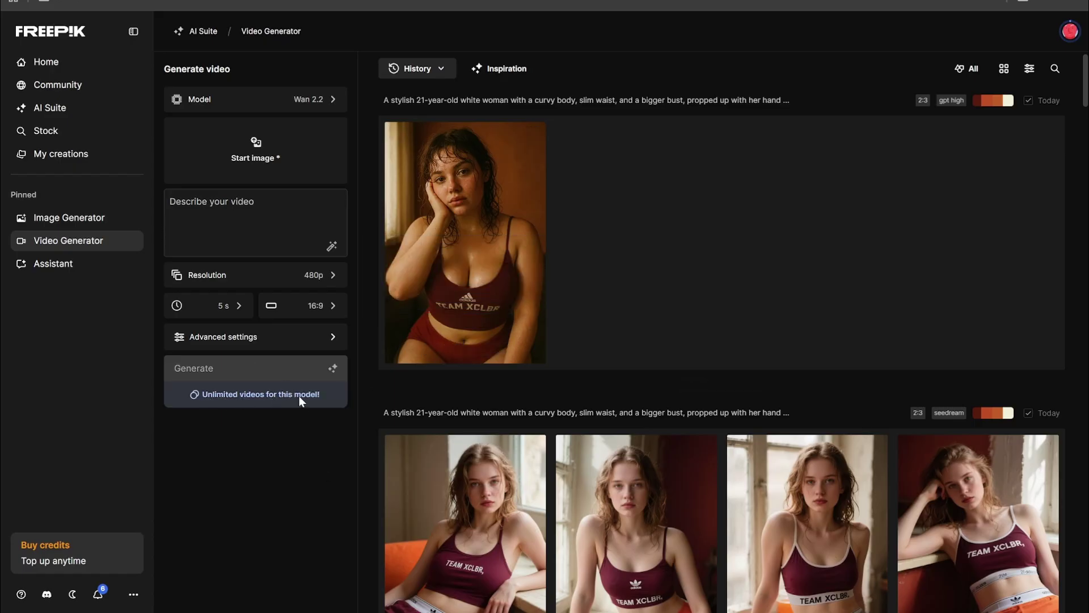
pyautogui.scroll(-5, 652, 282)
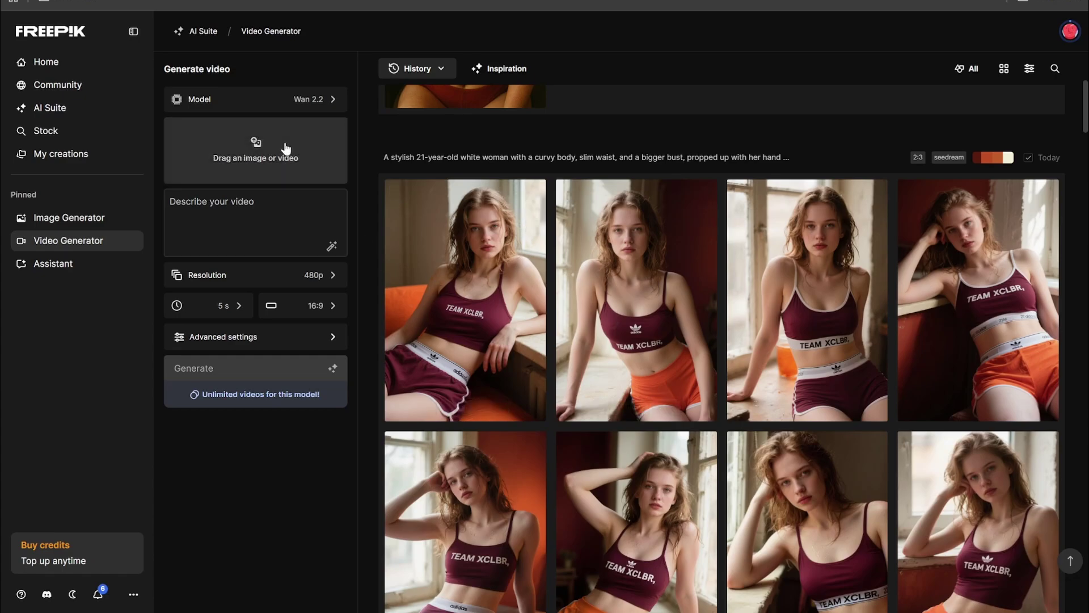
# Step: Use the maroon TEAM XCLBR crop-top portrait on the orange couch as the start image
pyautogui.click(259, 147)
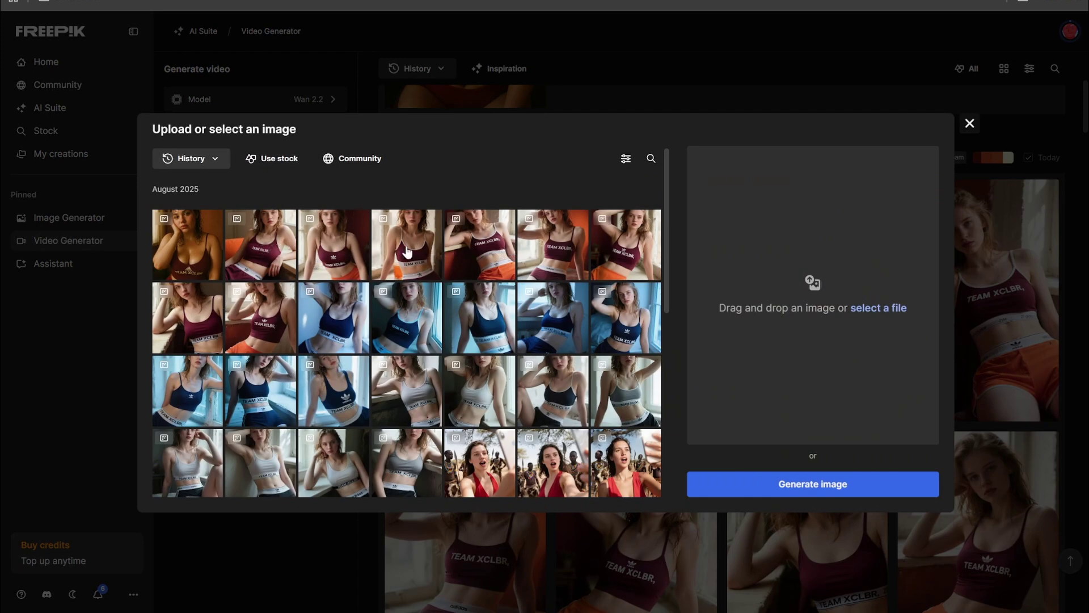
pyautogui.click(276, 249)
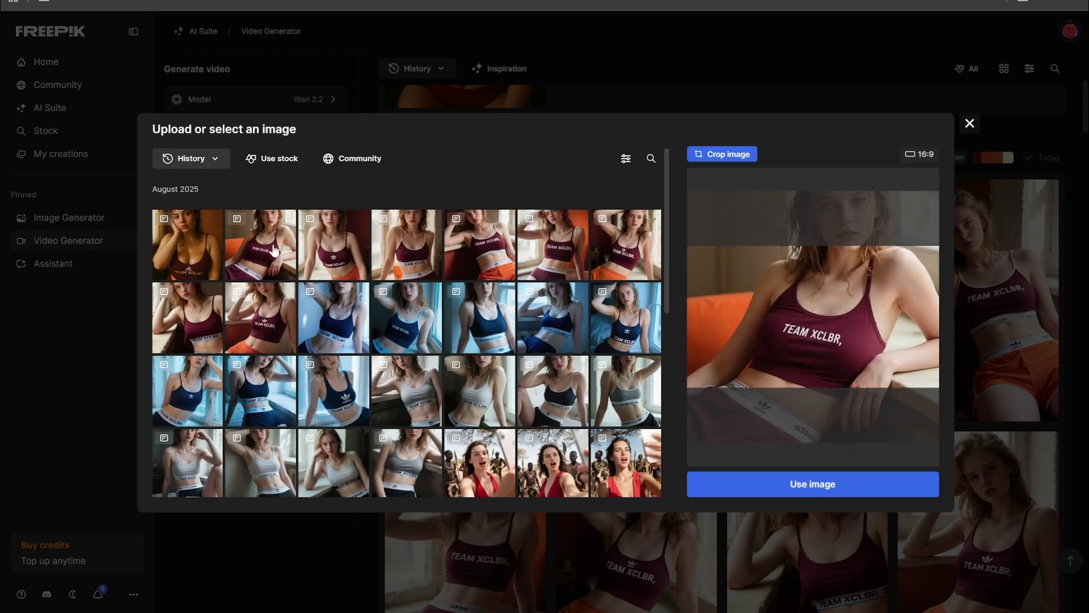
pyautogui.click(814, 484)
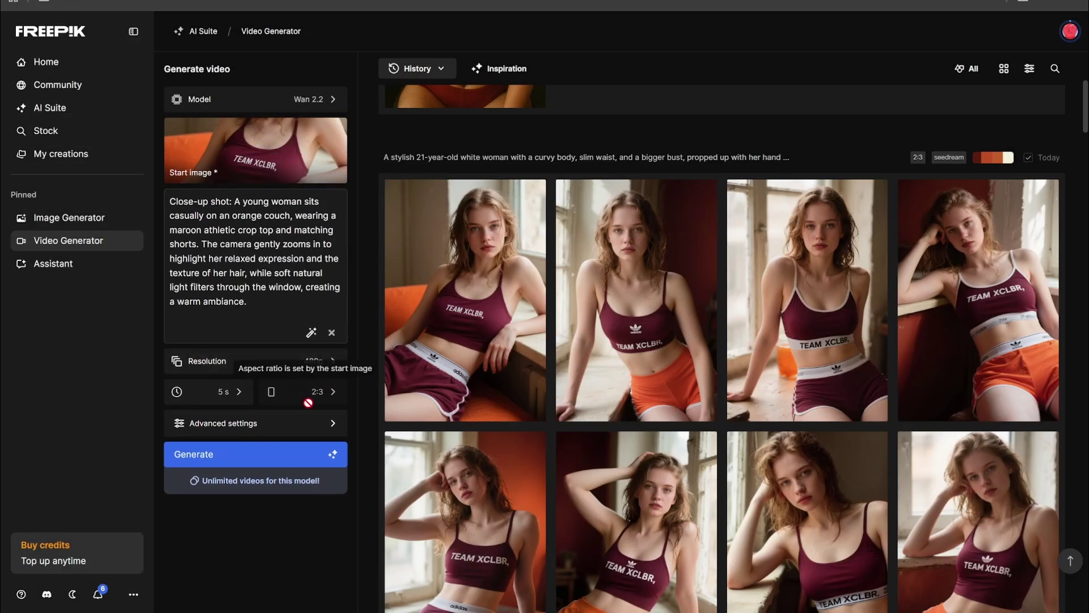
# Step: Set the clip duration to 10 seconds and briefly check the Advanced settings
pyautogui.click(248, 400)
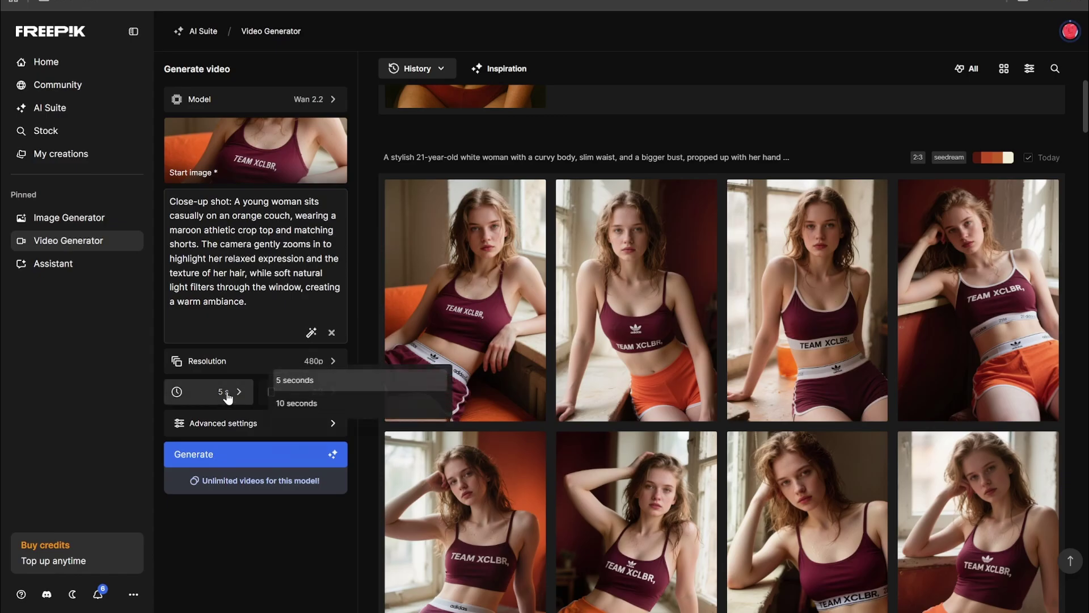
pyautogui.click(295, 402)
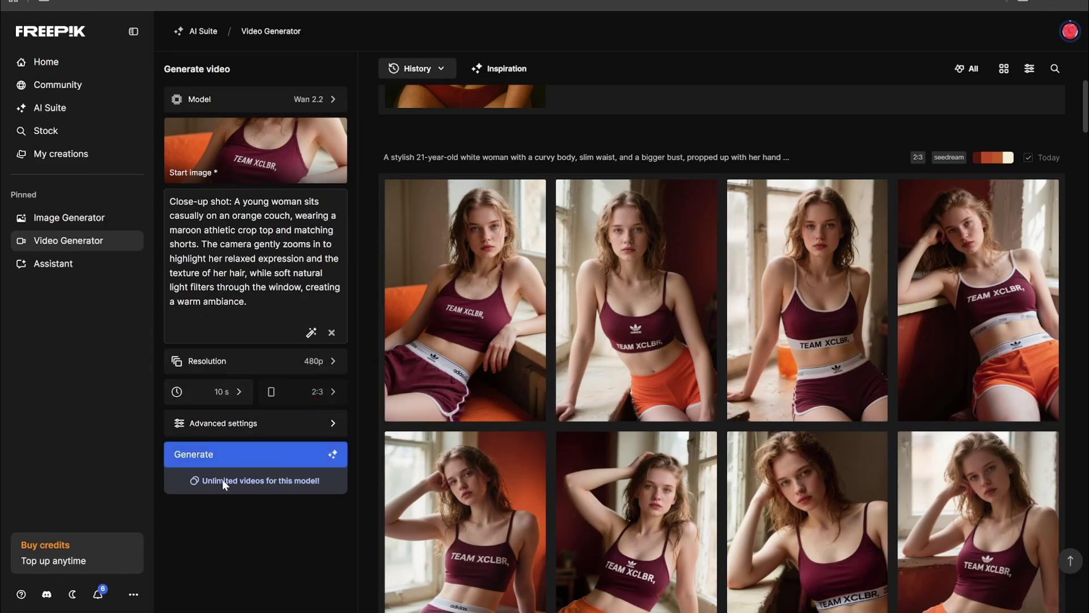
pyautogui.click(328, 426)
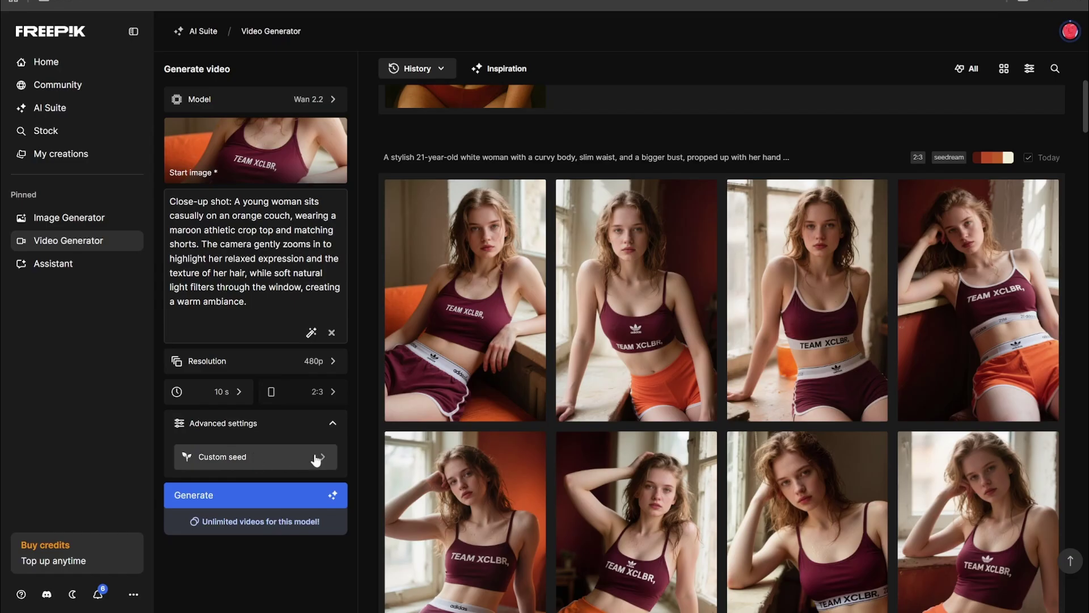
pyautogui.click(333, 424)
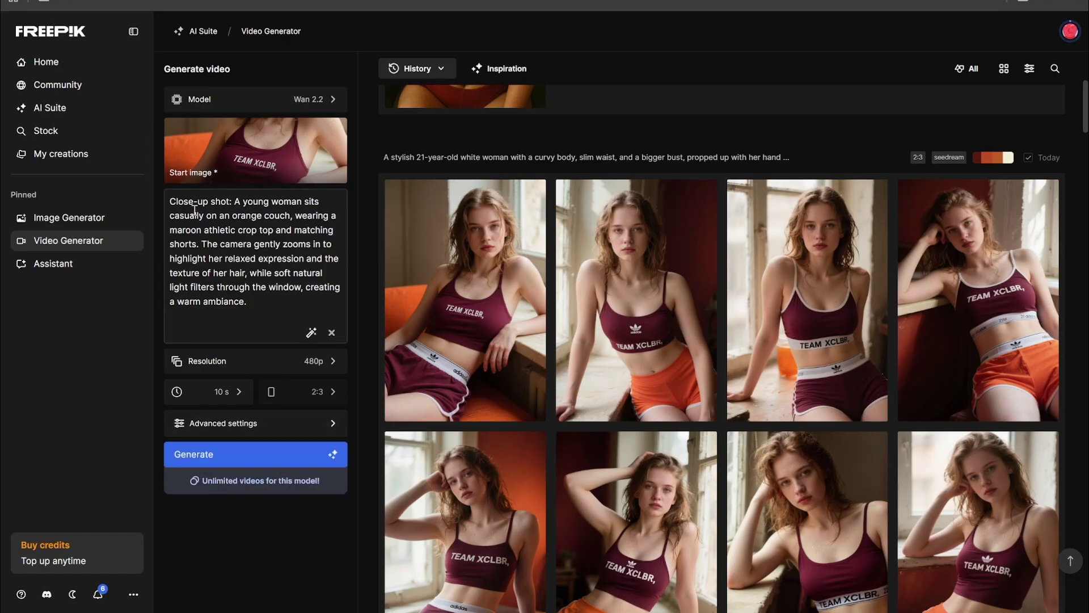